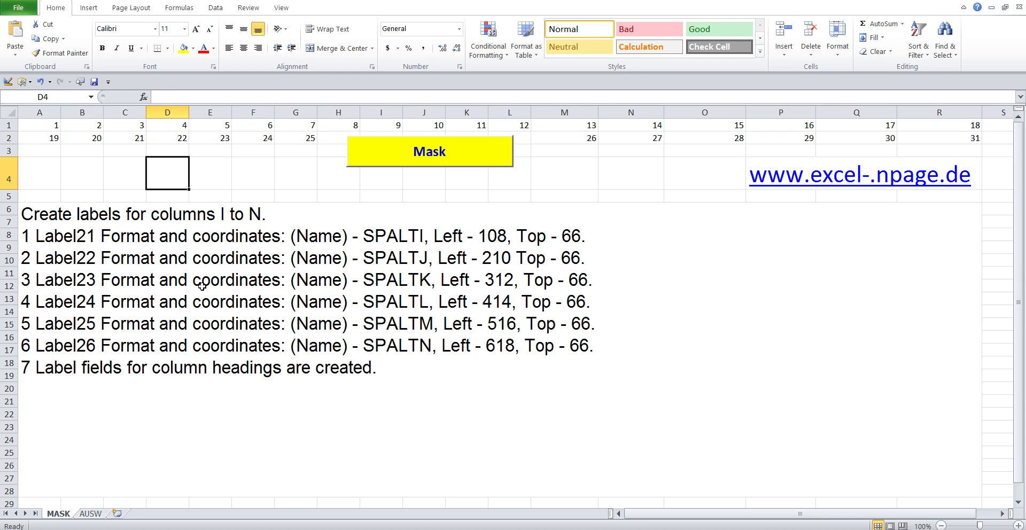
Enter 32 in cell A3.
{"action": "left_click", "coordinate": [47, 151]}
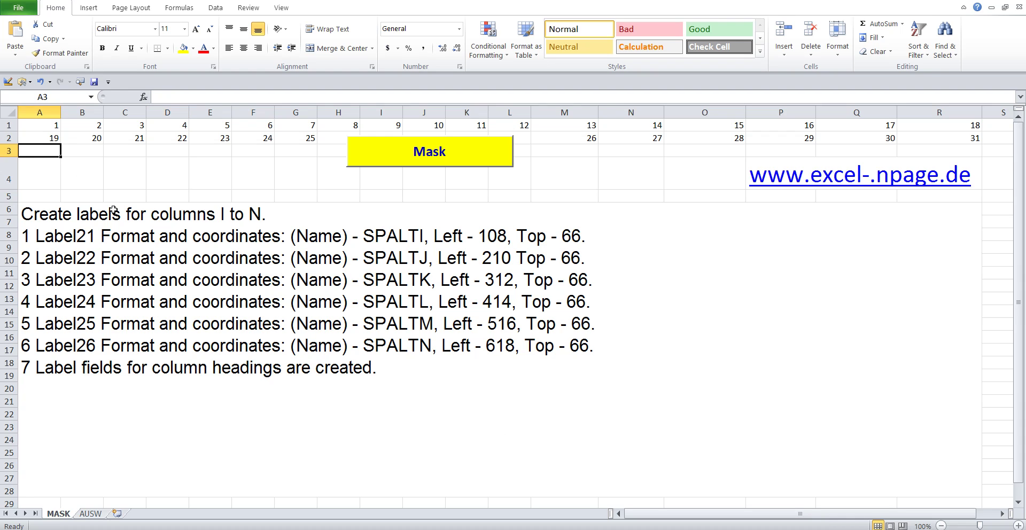
{"action": "type", "text": "32"}
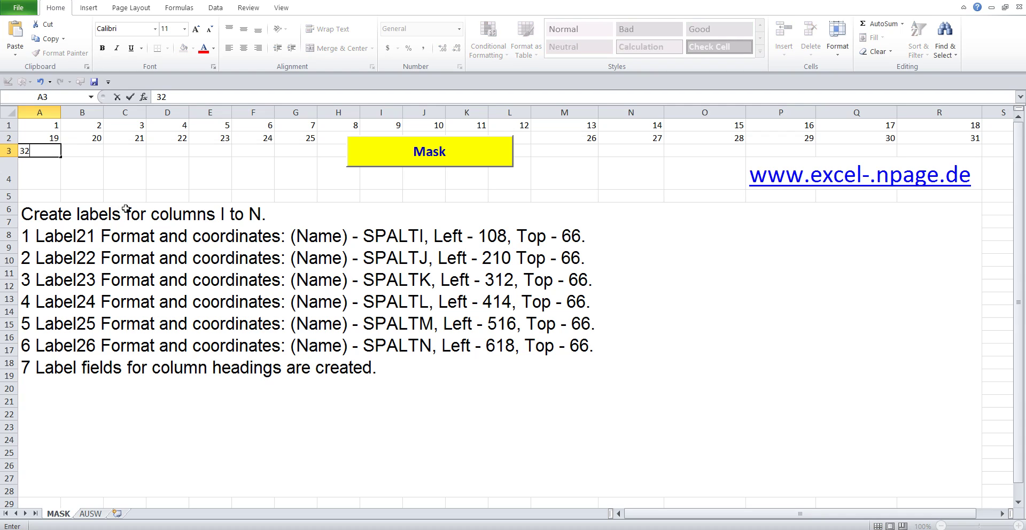
{"action": "left_click", "coordinate": [51, 167]}
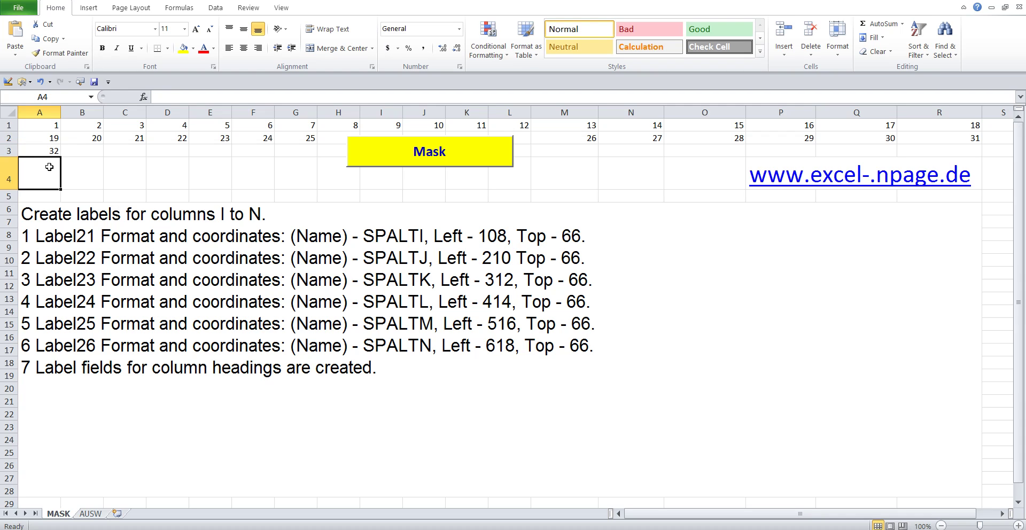
Read the A6 instructions for labels SPALTI–SPALTN, starting with Label21 as SPALTI.
{"action": "double_click", "coordinate": [182, 213]}
{"action": "left_click_drag", "start_coordinate": [288, 213], "coordinate": [21, 214]}
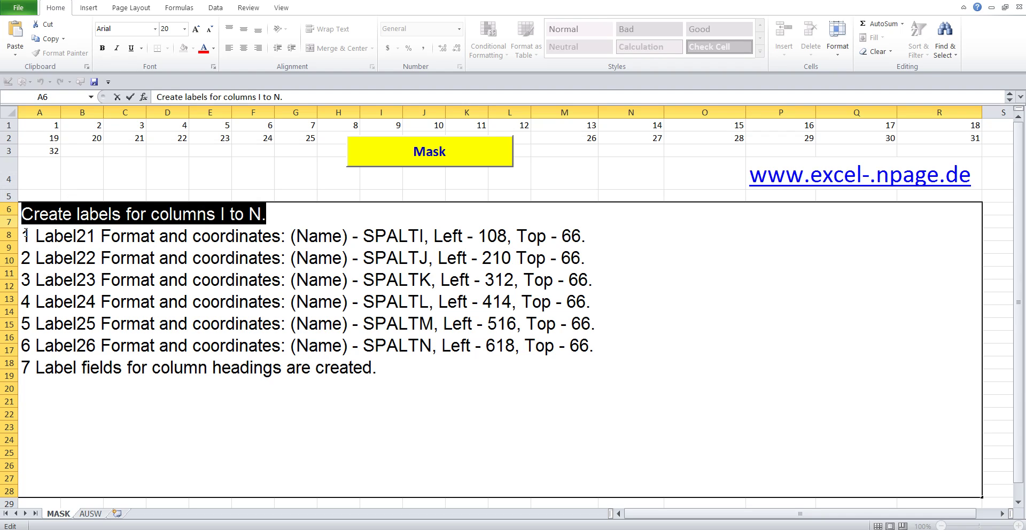
{"action": "left_click_drag", "start_coordinate": [23, 235], "coordinate": [631, 234]}
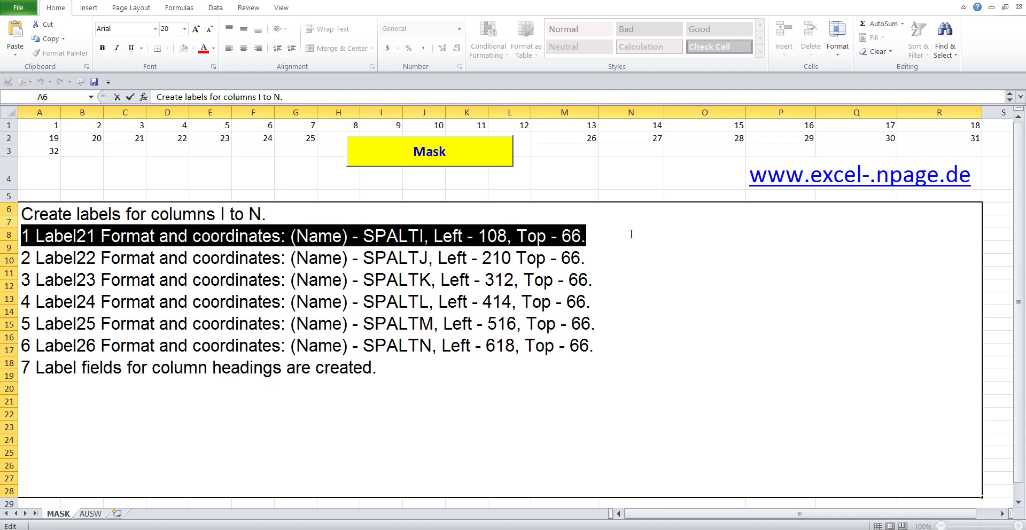
{"action": "left_click", "coordinate": [295, 172]}
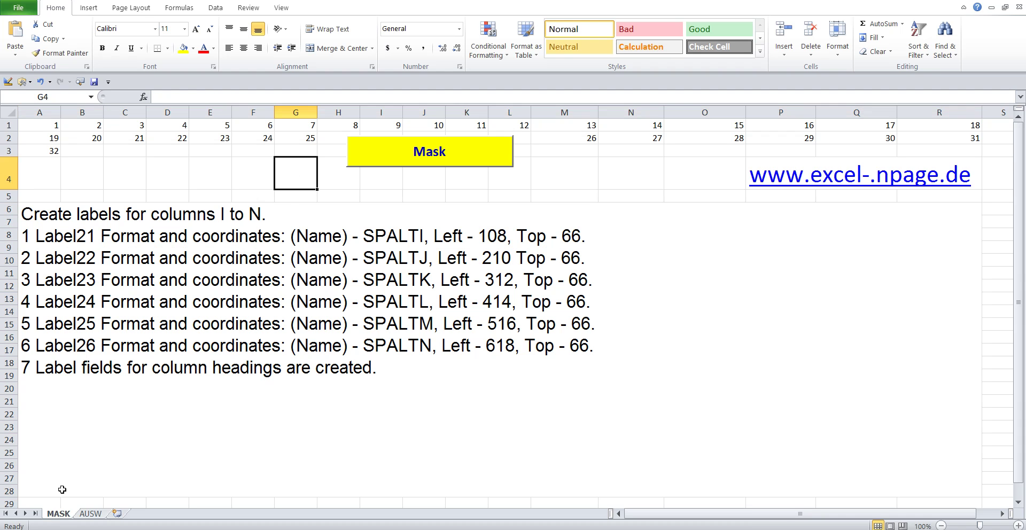
Open the UserForm11 designer from the MASK sheet's View Code.
{"action": "right_click", "coordinate": [53, 517]}
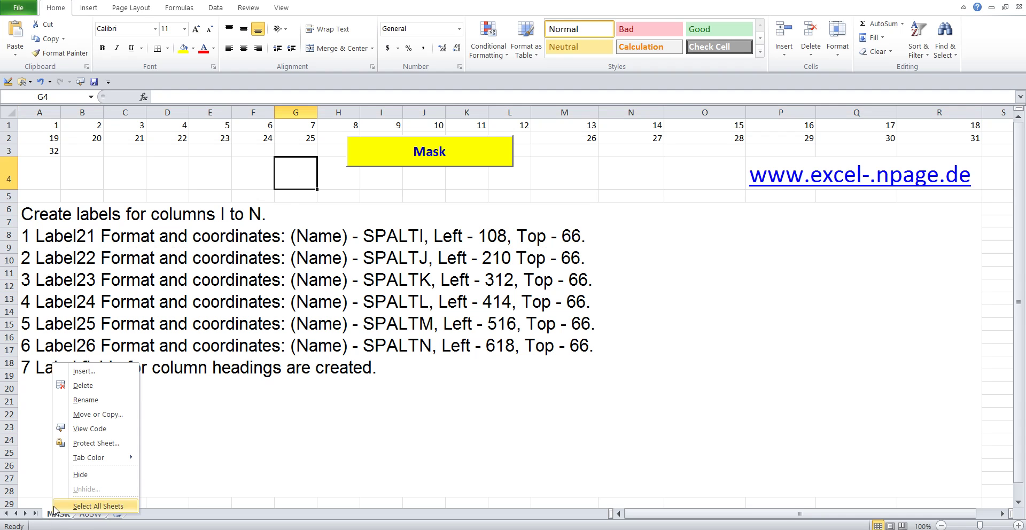
{"action": "left_click", "coordinate": [101, 433]}
{"action": "double_click", "coordinate": [75, 140]}
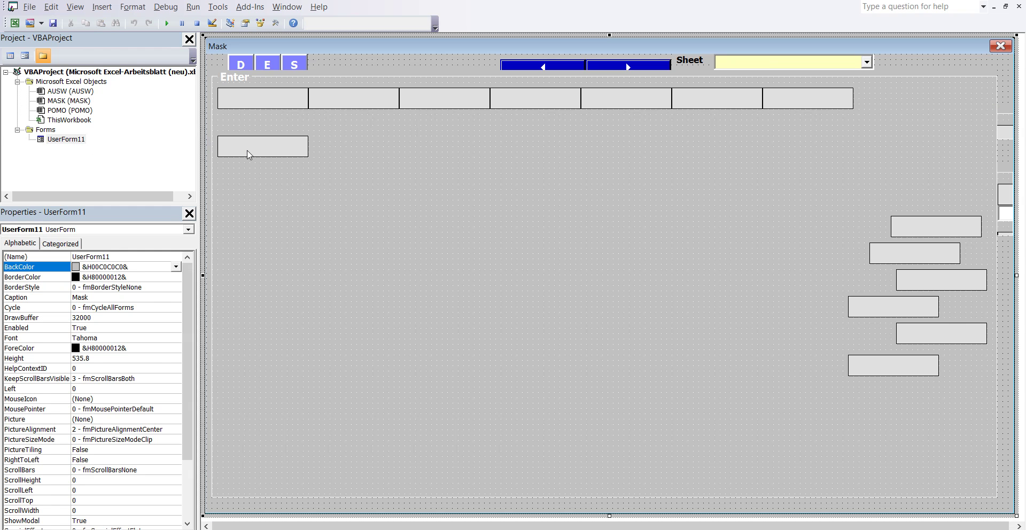
Copy the name SPALTH and use it to rename Label21 to SPALTI.
{"action": "left_click", "coordinate": [259, 155]}
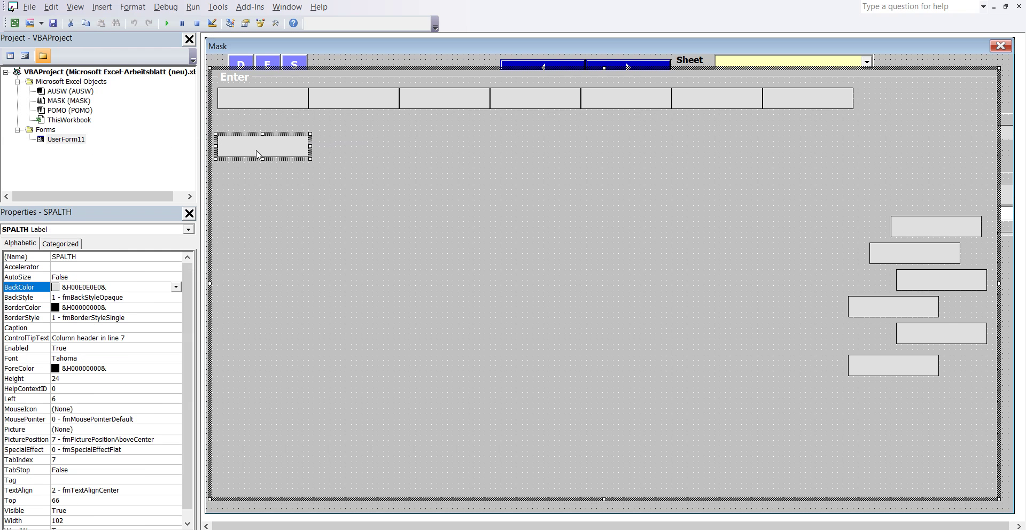
{"action": "left_click", "coordinate": [82, 261]}
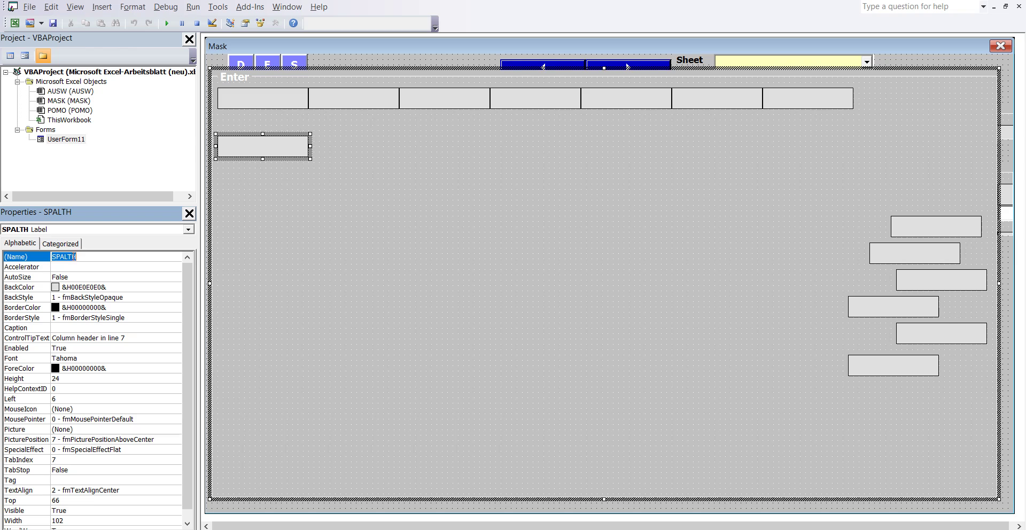
{"action": "right_click", "coordinate": [72, 257]}
{"action": "left_click", "coordinate": [101, 293]}
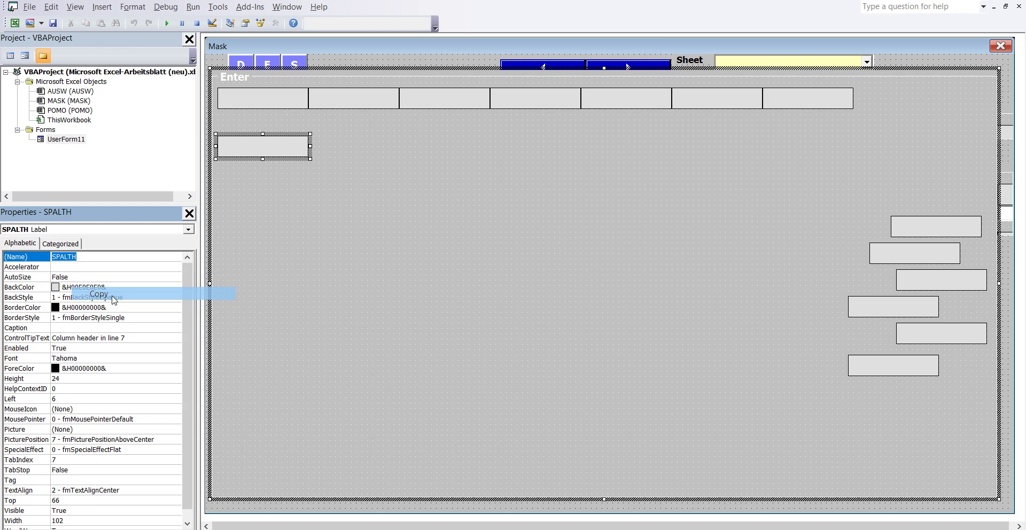
{"action": "left_click", "coordinate": [927, 229]}
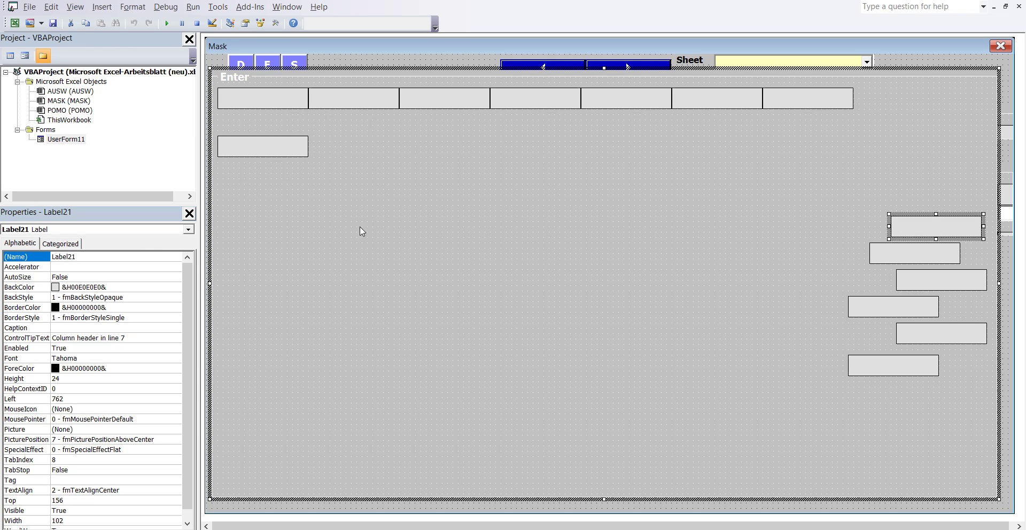
{"action": "left_click", "coordinate": [82, 256]}
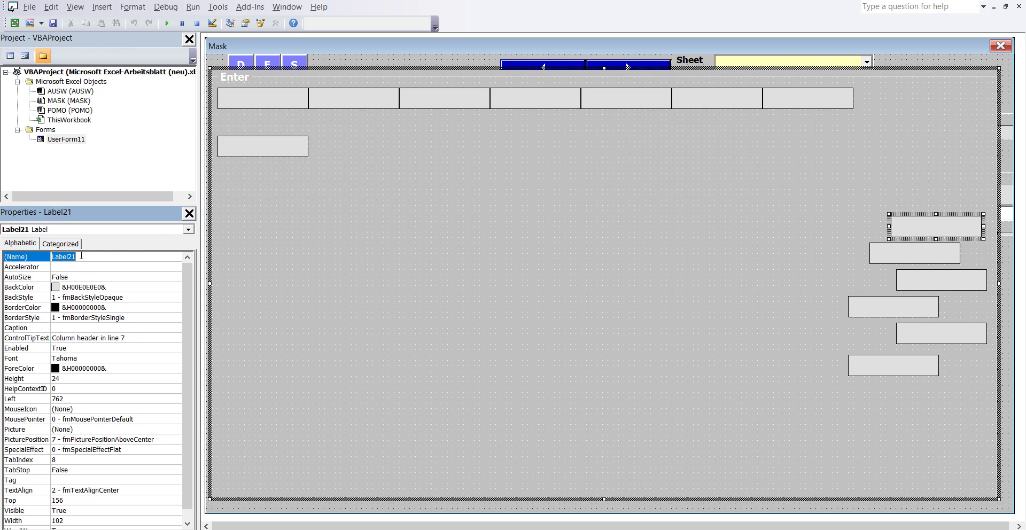
{"action": "right_click", "coordinate": [61, 257]}
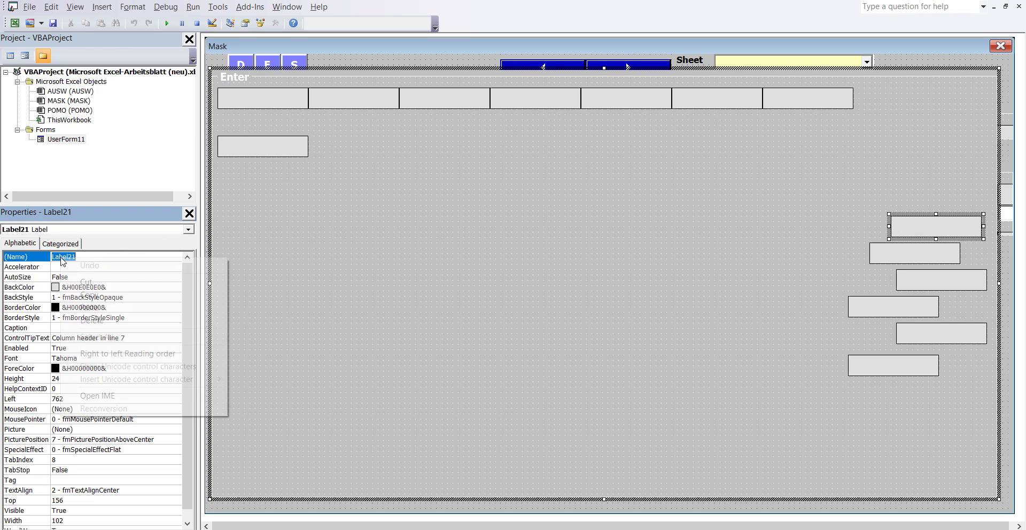
{"action": "left_click", "coordinate": [89, 307]}
{"action": "type", "text": "SPALT"}
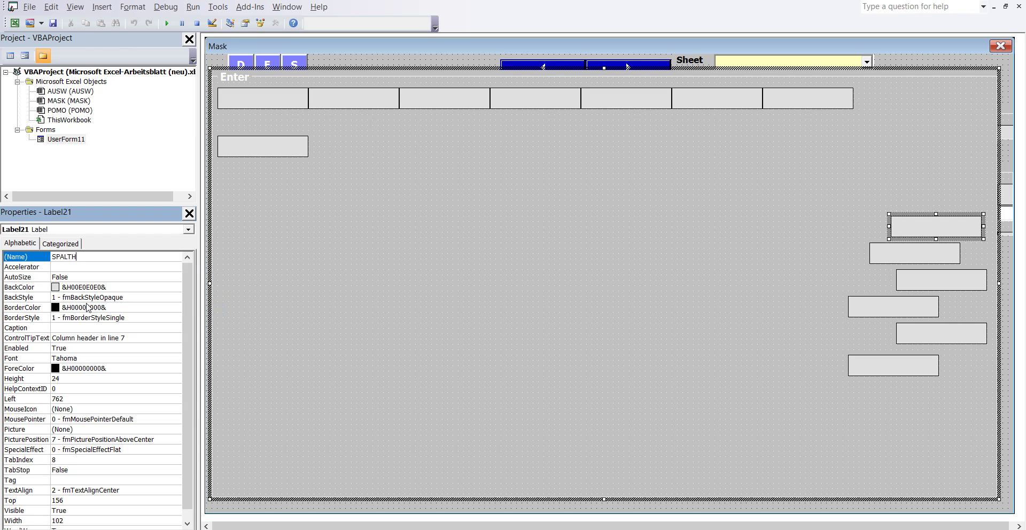
{"action": "type", "text": "1"}
Position SPALTI at Left 108, Top 66.
{"action": "left_click", "coordinate": [77, 399]}
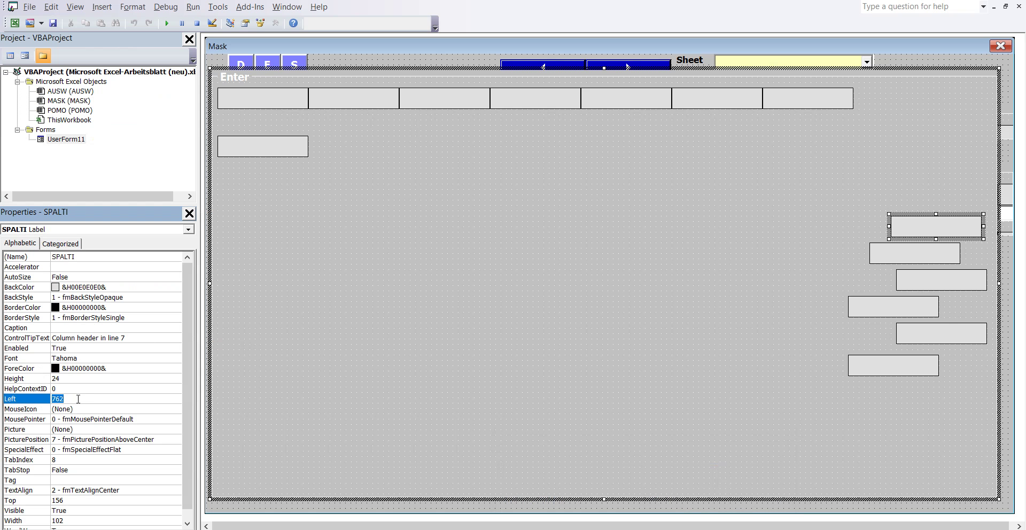
{"action": "type", "text": "108"}
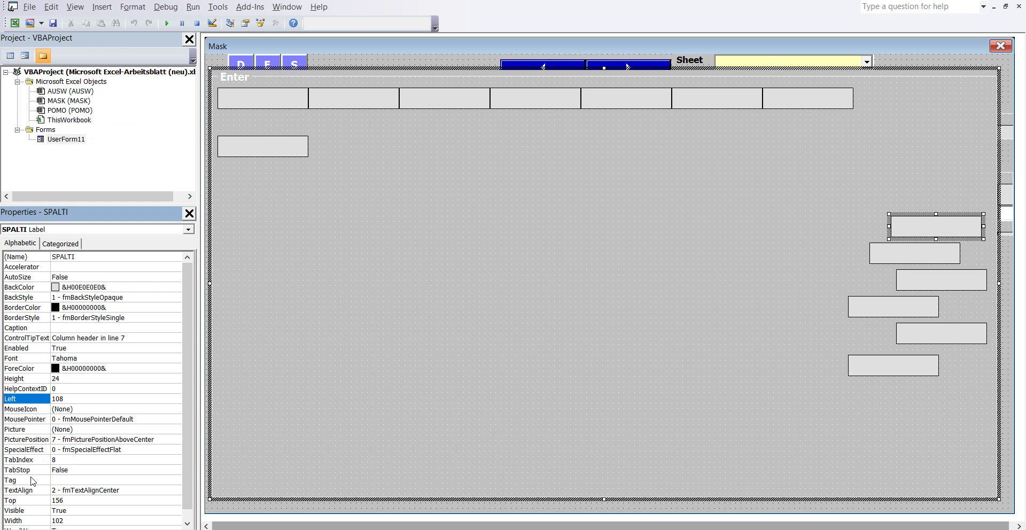
{"action": "left_click", "coordinate": [71, 499]}
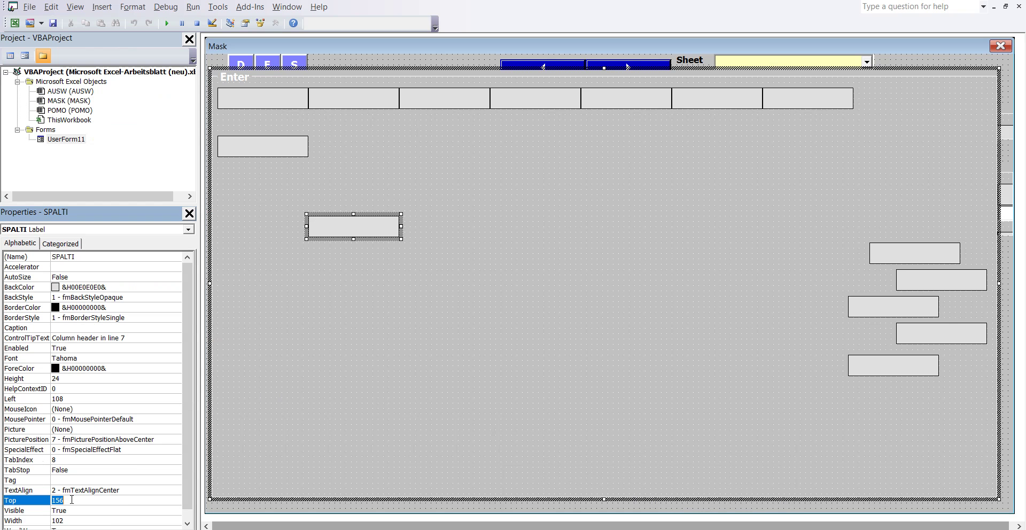
{"action": "type", "text": "66"}
{"action": "key", "text": "Return"}
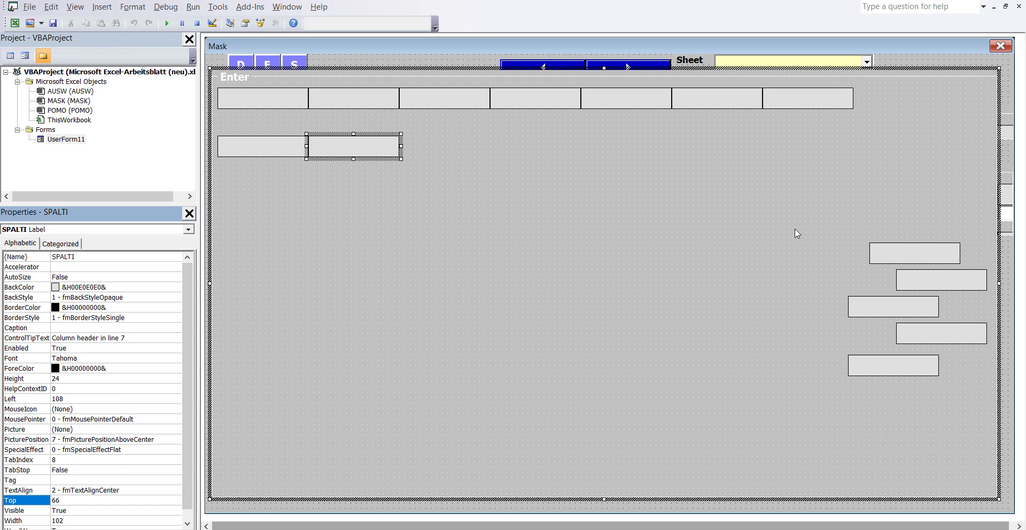
{"action": "left_click", "coordinate": [896, 246]}
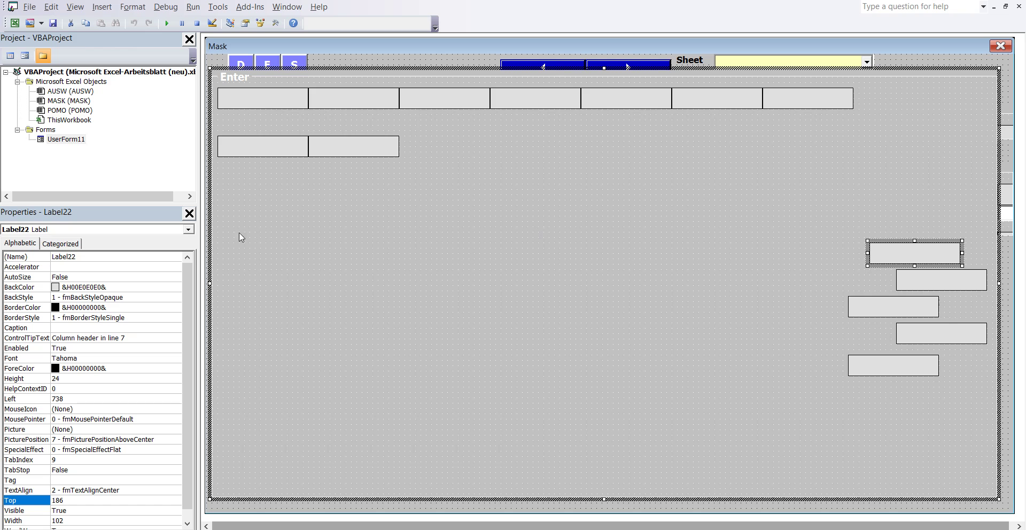
{"action": "left_click", "coordinate": [90, 257]}
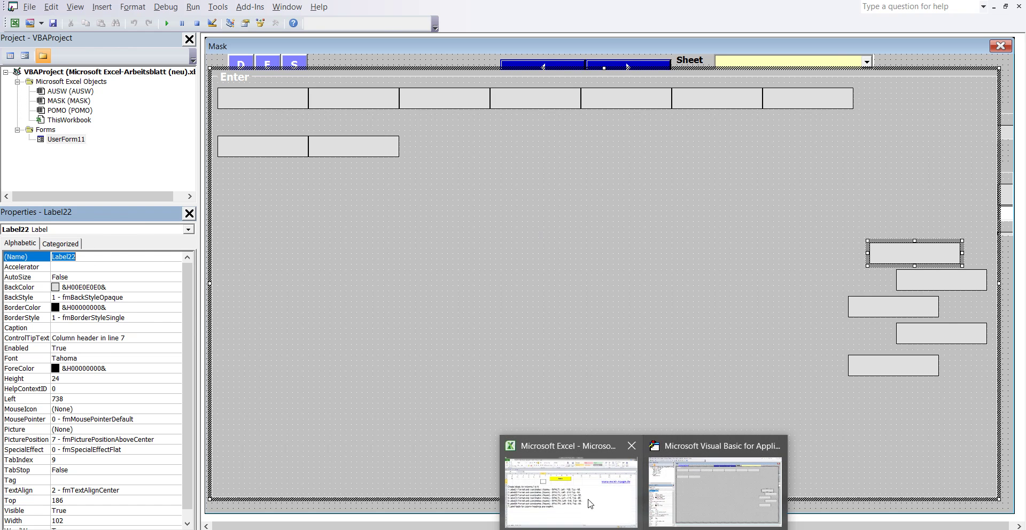
Look up the Label22 line in Excel: SPALTJ at Left 210, Top 66.
{"action": "left_click", "coordinate": [577, 492]}
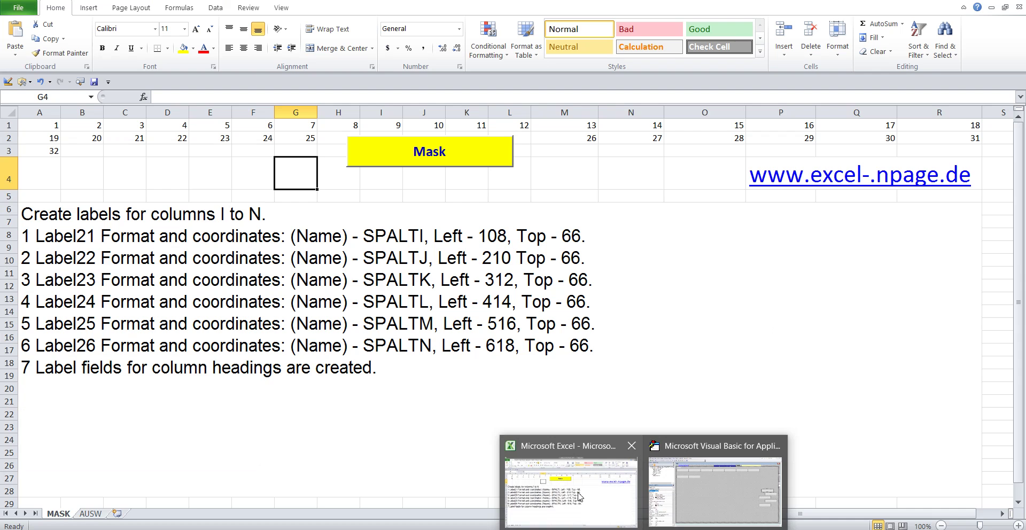
{"action": "double_click", "coordinate": [130, 259]}
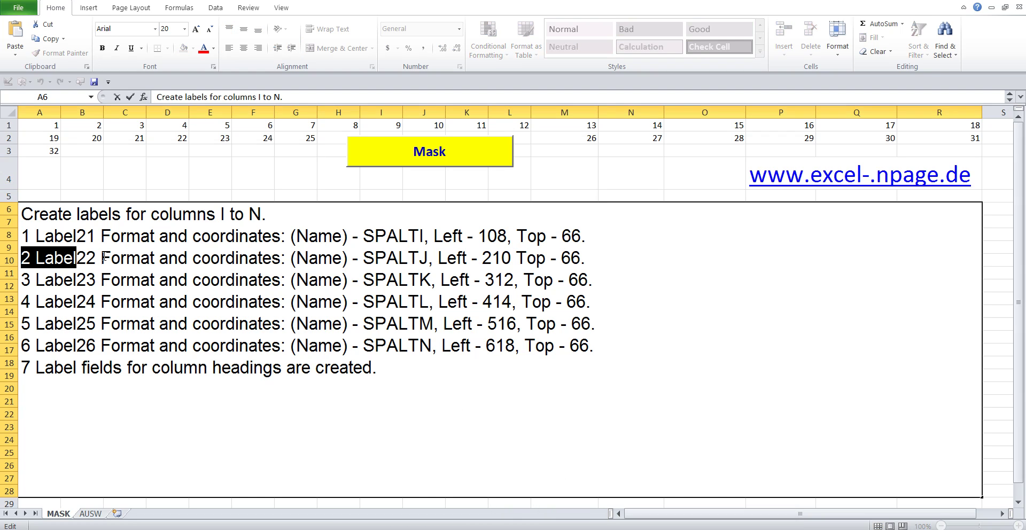
{"action": "left_click_drag", "start_coordinate": [21, 258], "coordinate": [626, 259]}
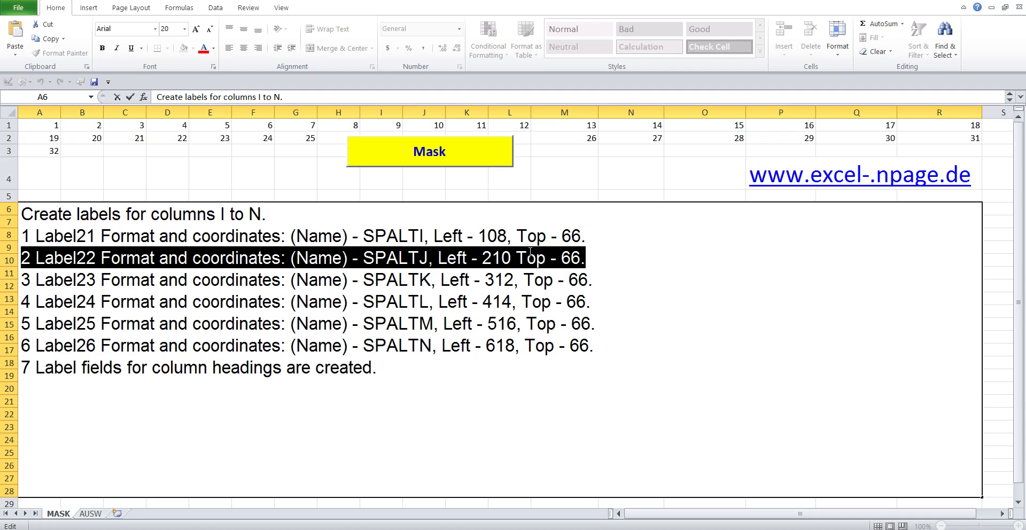
{"action": "left_click", "coordinate": [263, 167]}
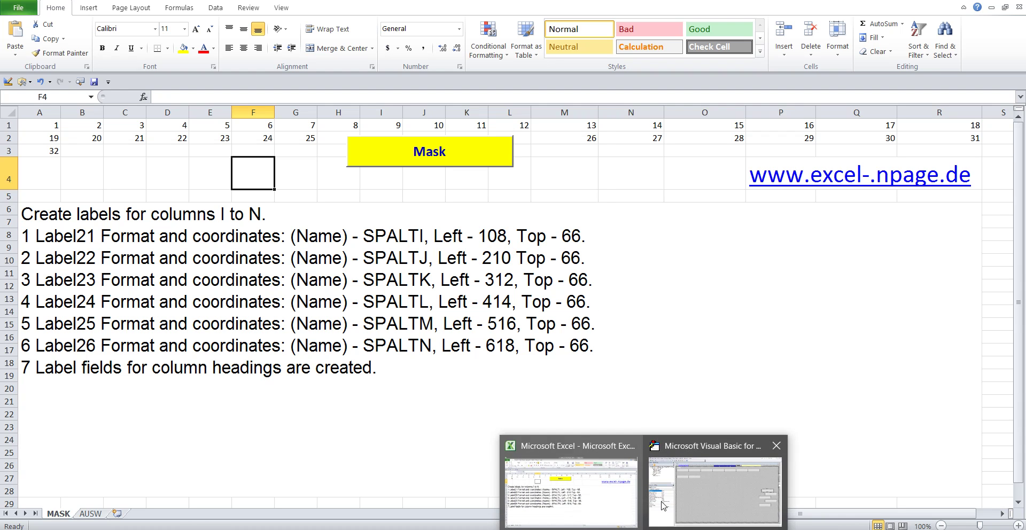
{"action": "left_click", "coordinate": [717, 481]}
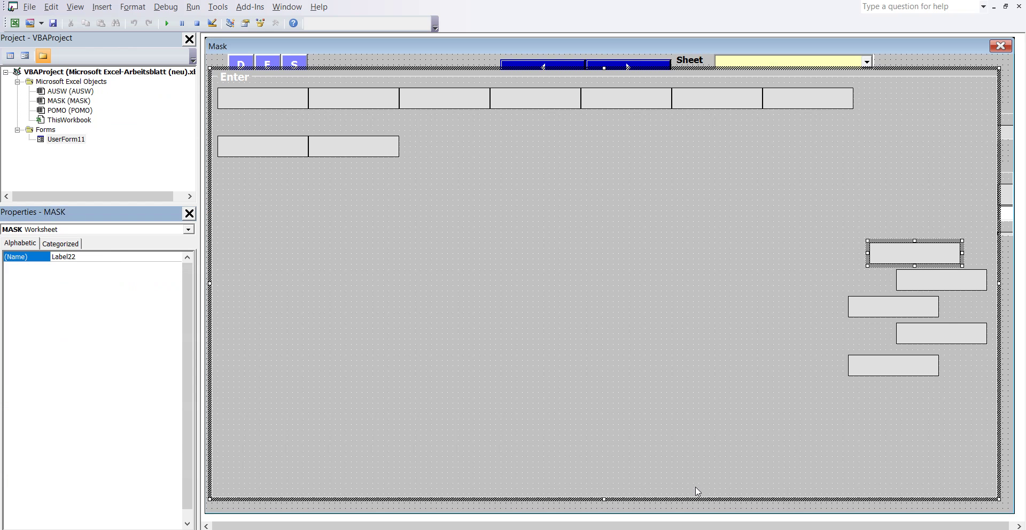
Rename Label22 to SPALTJ by pasting the SPALT prefix and adding J.
{"action": "left_click", "coordinate": [86, 257]}
{"action": "right_click", "coordinate": [70, 256]}
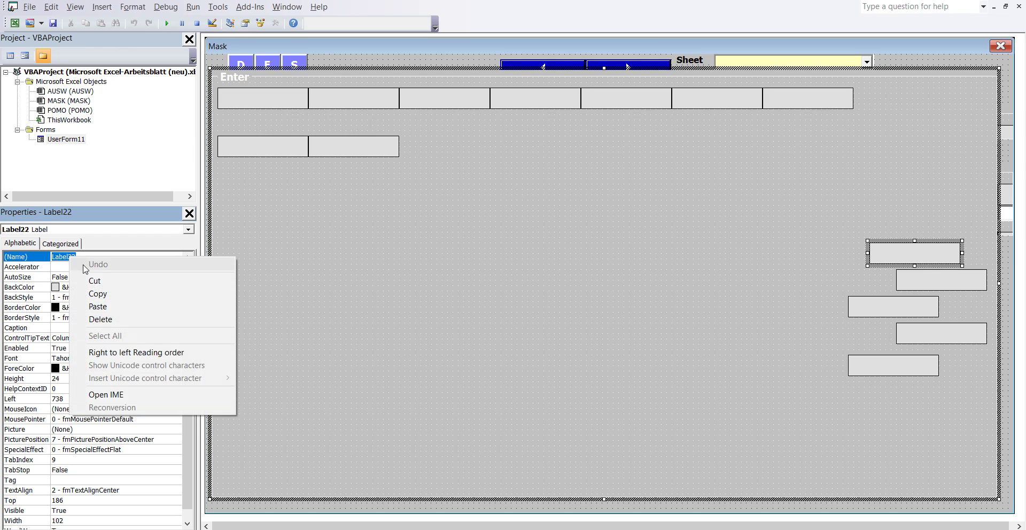
{"action": "left_click", "coordinate": [106, 308]}
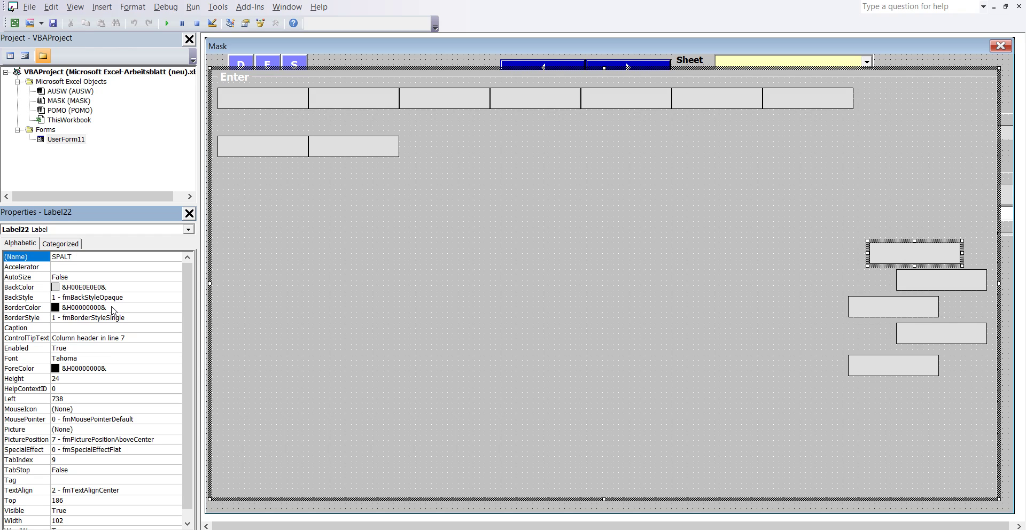
{"action": "type", "text": "J"}
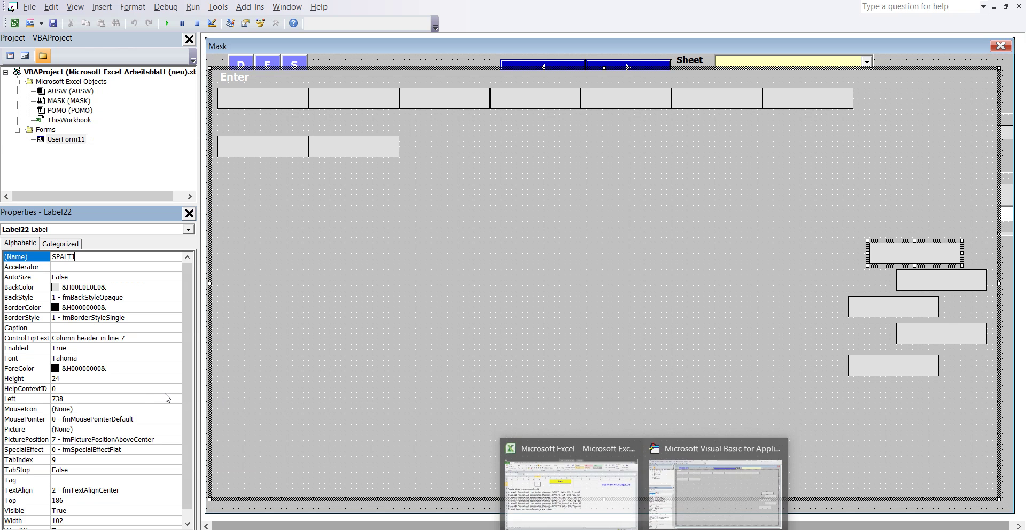
Position SPALTJ at Left 210, Top 66.
{"action": "left_click", "coordinate": [80, 398]}
{"action": "type", "text": "210"}
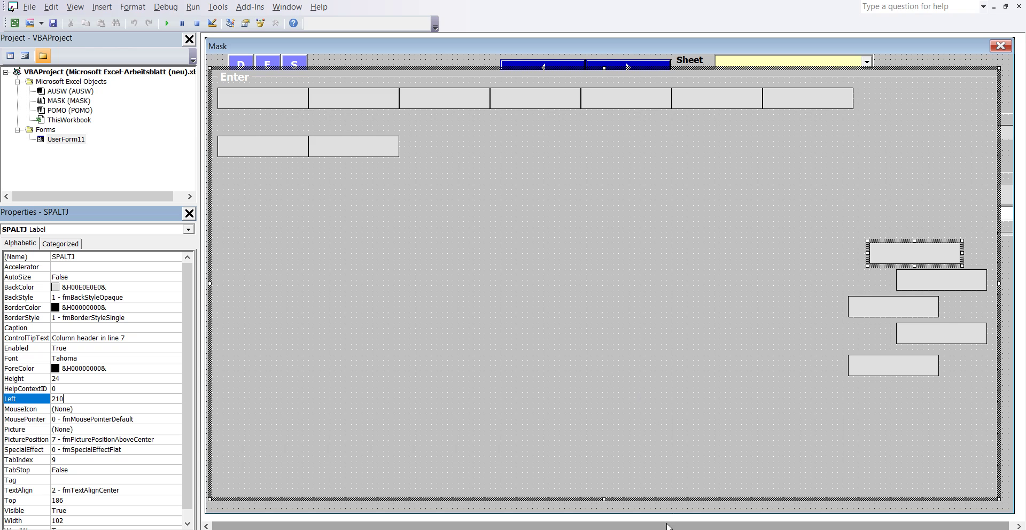
{"action": "left_click", "coordinate": [588, 504]}
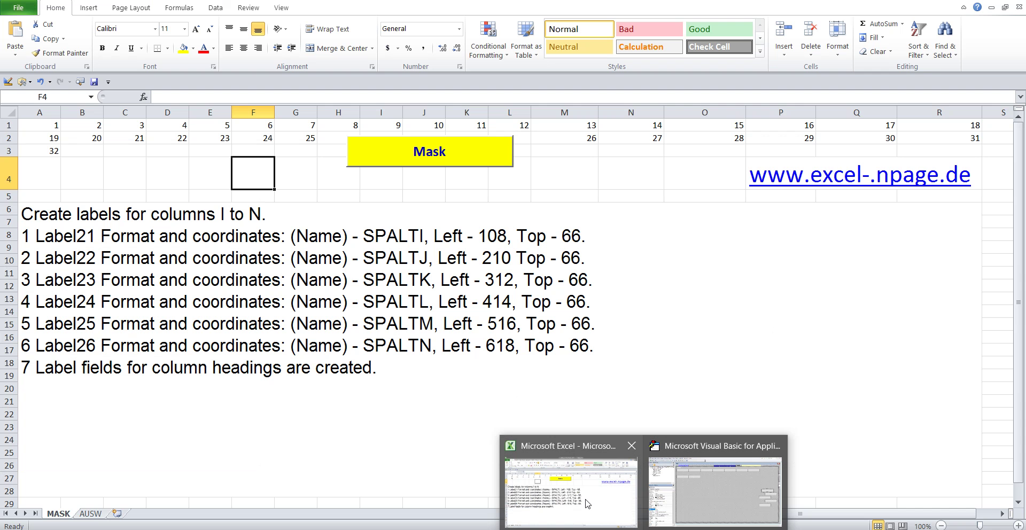
{"action": "key", "text": "alt+Tab"}
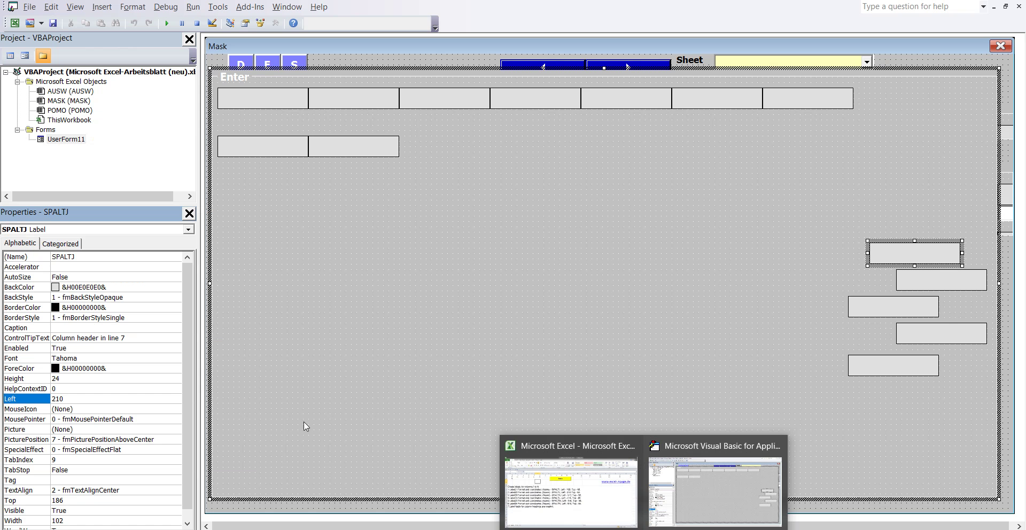
{"action": "left_click", "coordinate": [71, 501]}
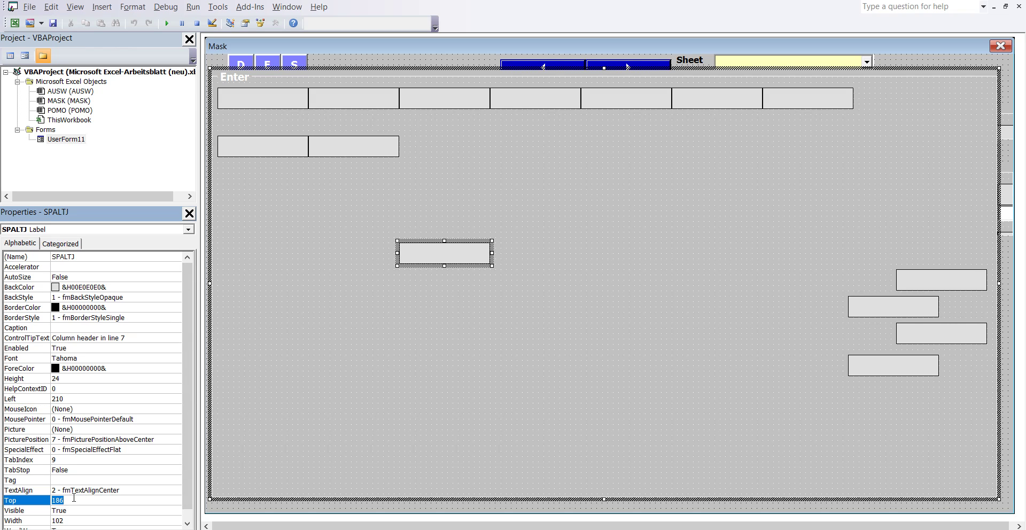
{"action": "type", "text": "66"}
{"action": "left_click", "coordinate": [188, 432]}
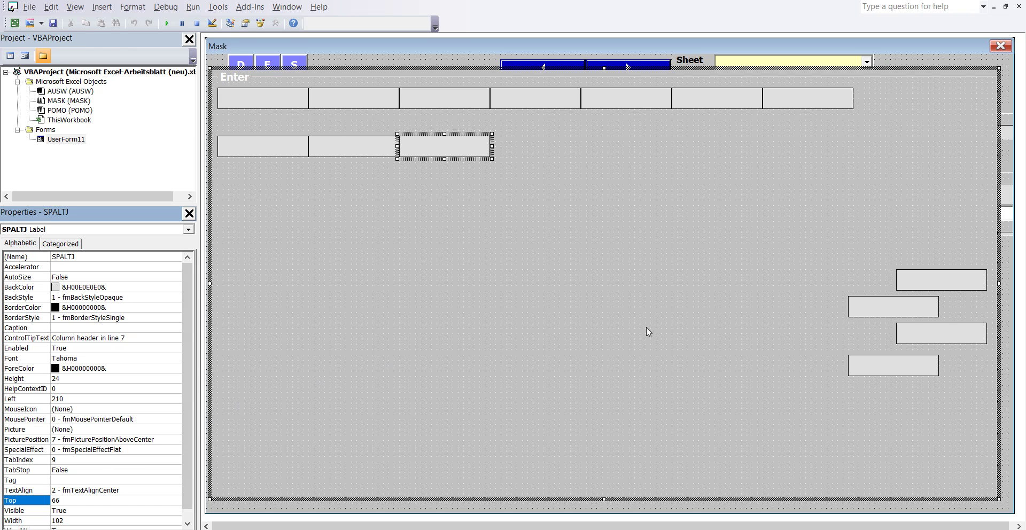
{"action": "left_click", "coordinate": [928, 278]}
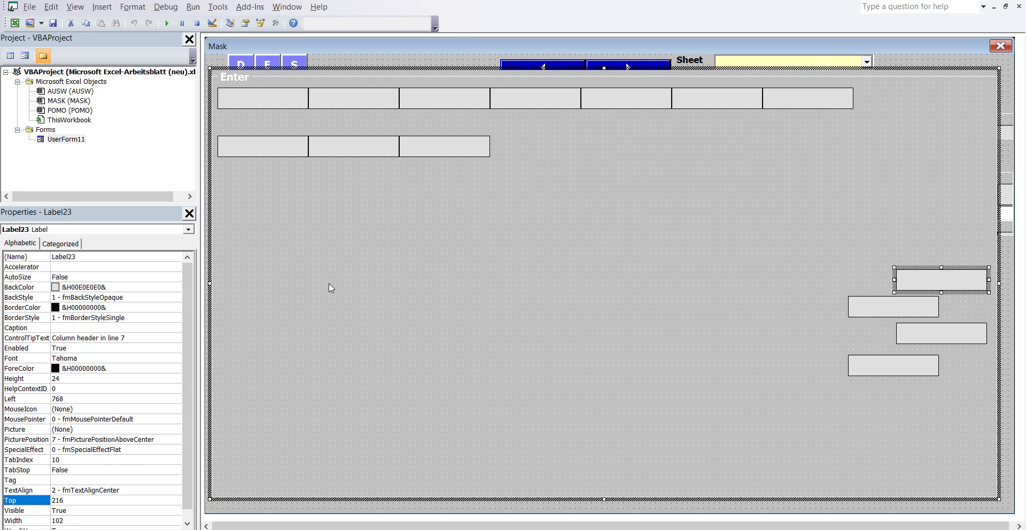
Read the Label23 line in Excel: SPALTK at Left 312, Top 66.
{"action": "left_click", "coordinate": [90, 257]}
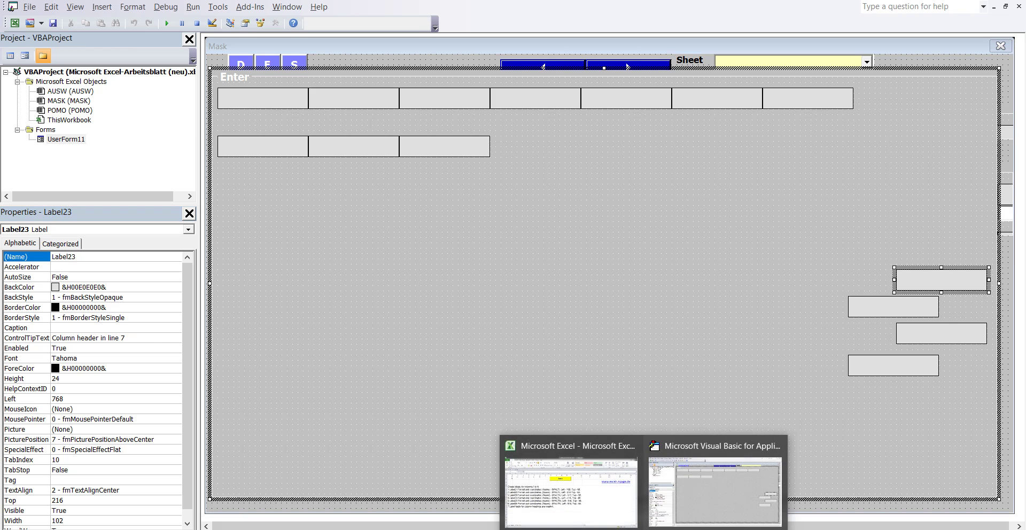
{"action": "left_click", "coordinate": [613, 510]}
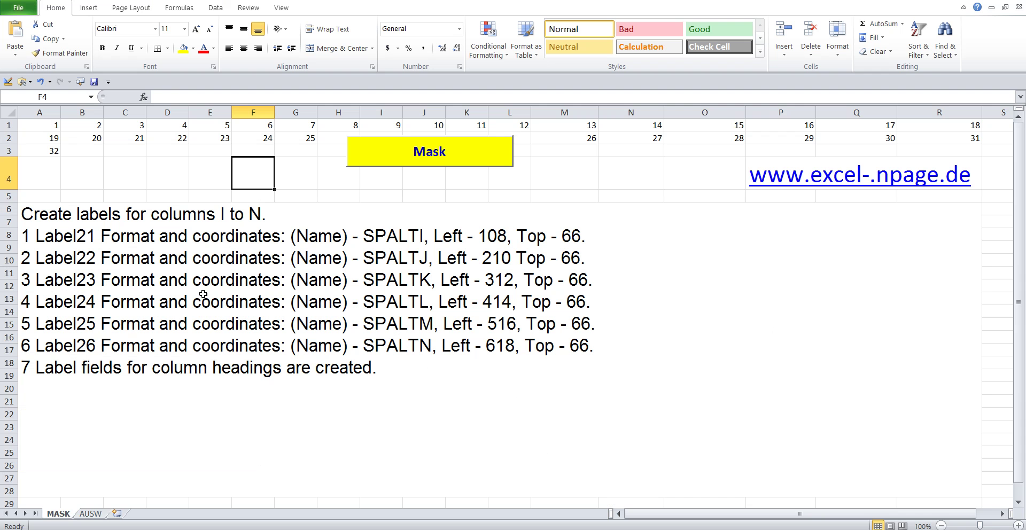
{"action": "double_click", "coordinate": [193, 280]}
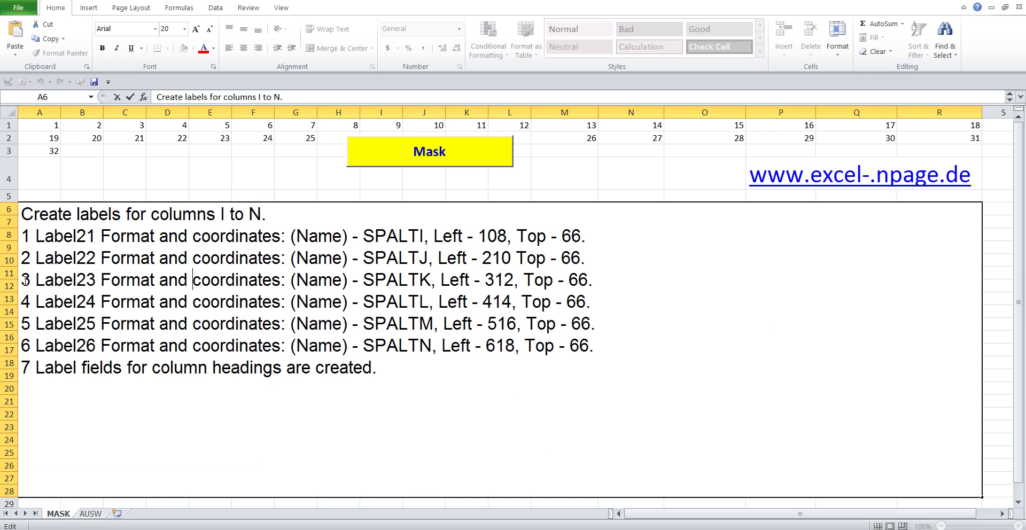
{"action": "left_click_drag", "start_coordinate": [23, 280], "coordinate": [633, 283]}
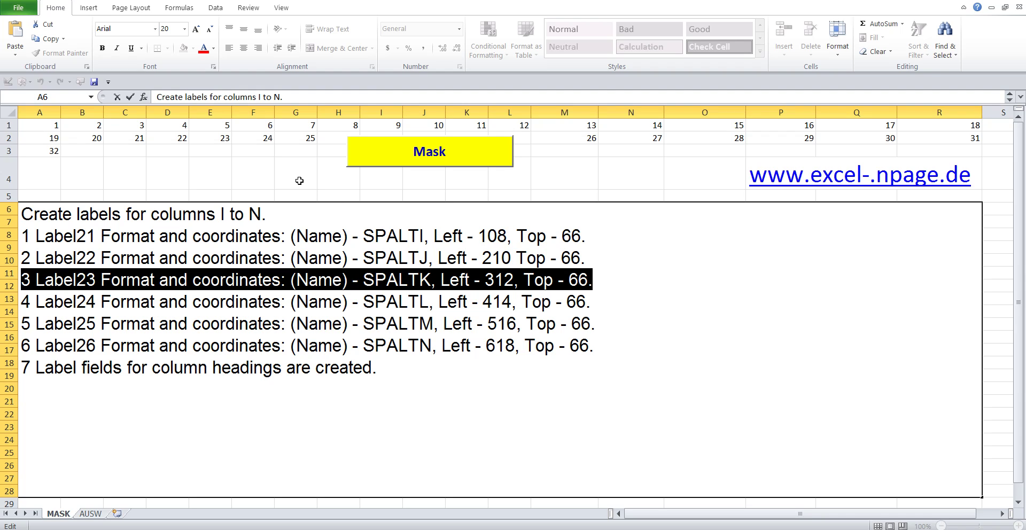
{"action": "left_click", "coordinate": [299, 181]}
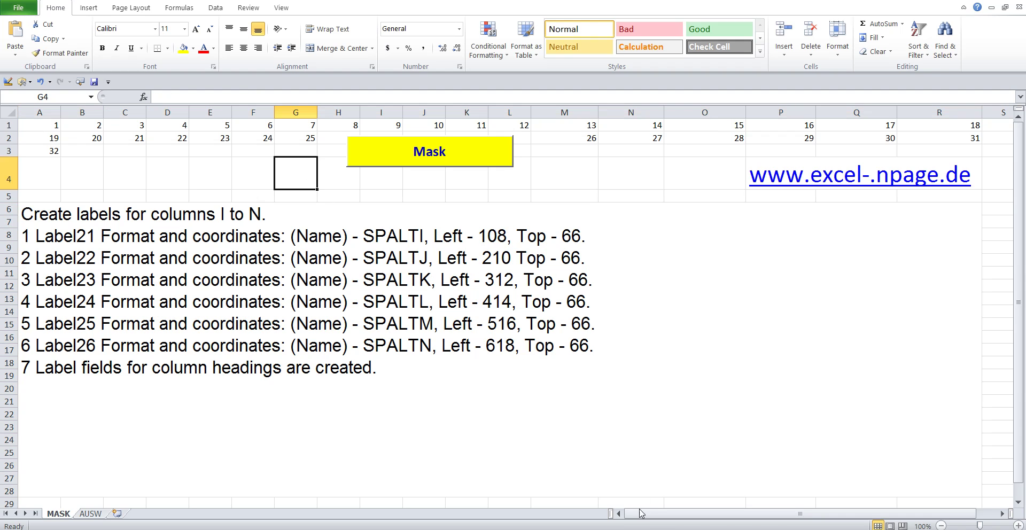
Rename Label23 to SPALTK by pasting SPALT and adding K.
{"action": "left_click", "coordinate": [687, 486]}
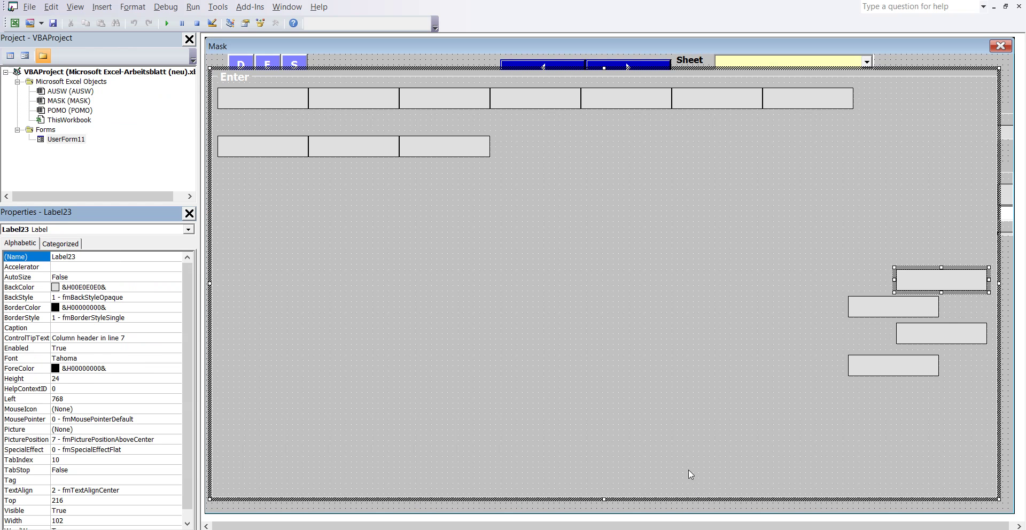
{"action": "double_click", "coordinate": [81, 257]}
{"action": "right_click", "coordinate": [71, 256]}
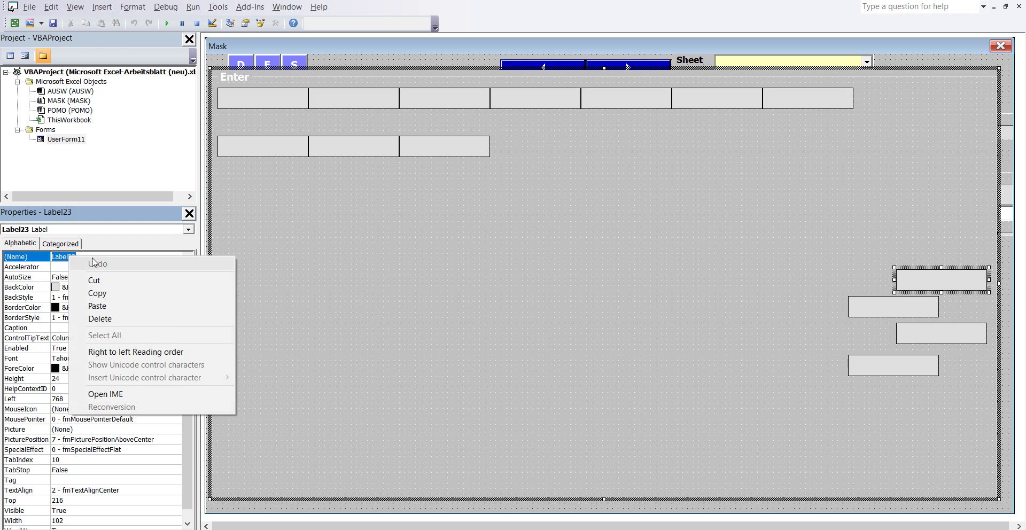
{"action": "left_click", "coordinate": [109, 306]}
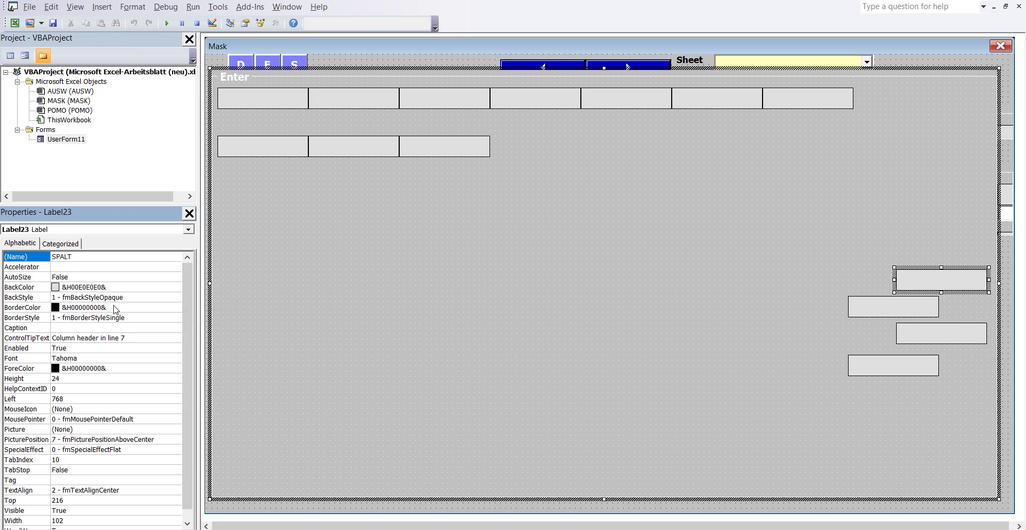
{"action": "type", "text": "K"}
Position SPALTK at Left 312, Top 66.
{"action": "left_click", "coordinate": [75, 398]}
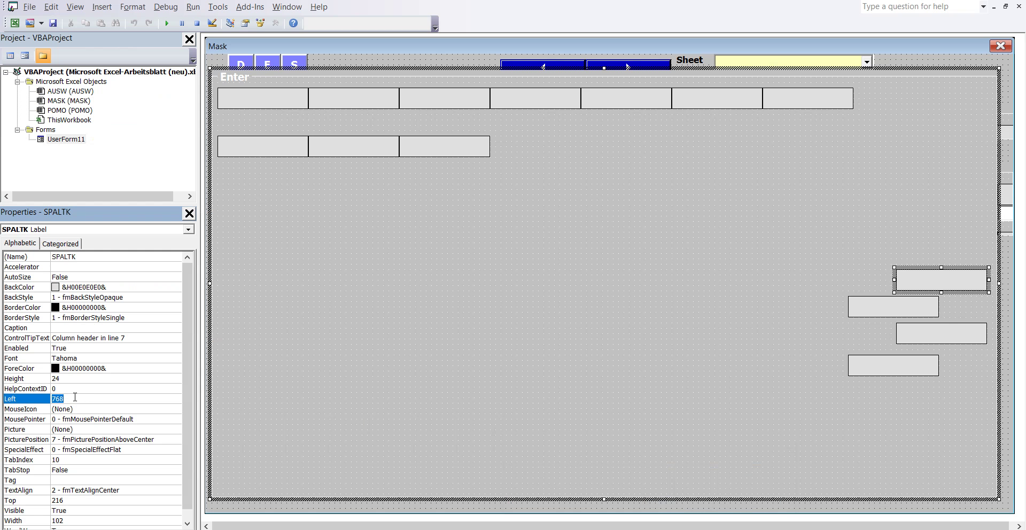
{"action": "type", "text": "312"}
{"action": "left_click", "coordinate": [571, 488]}
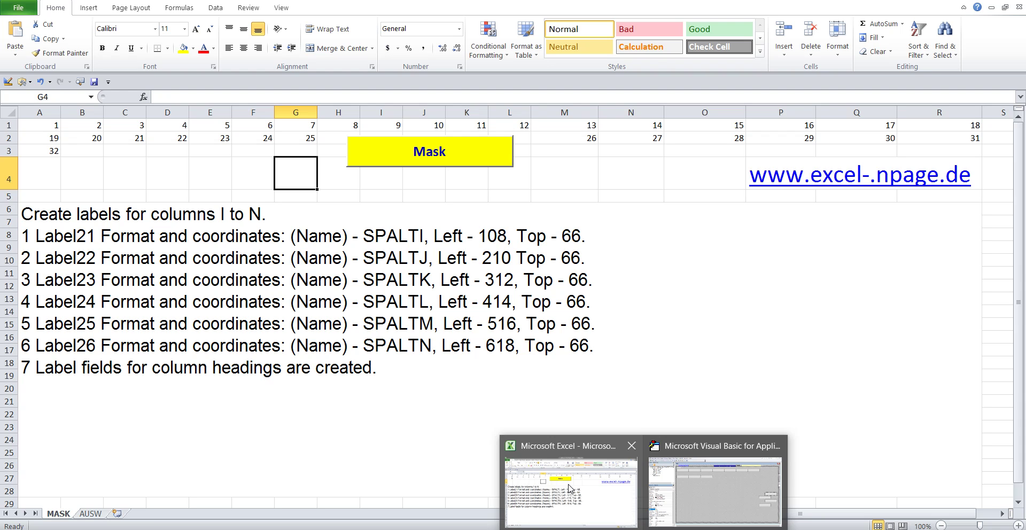
{"action": "left_click", "coordinate": [715, 489]}
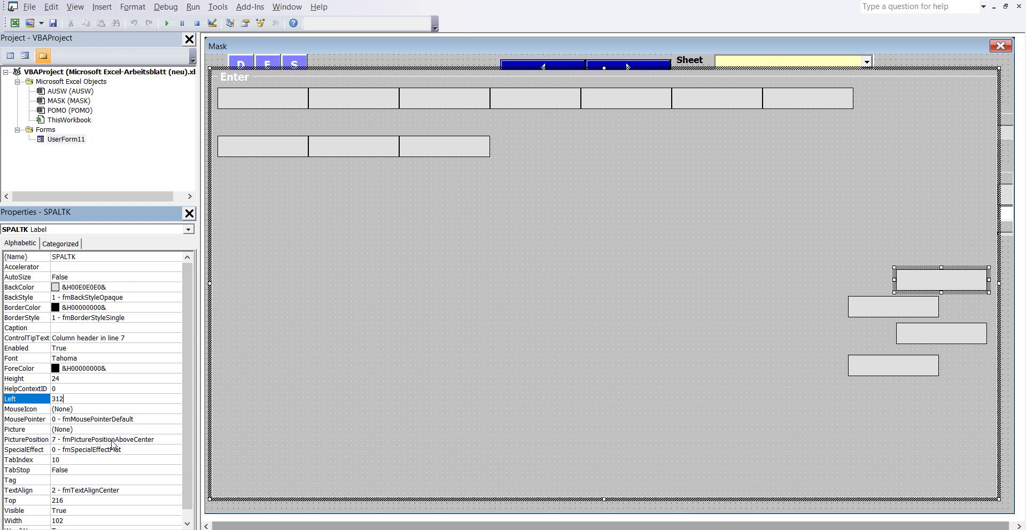
{"action": "left_click", "coordinate": [59, 500]}
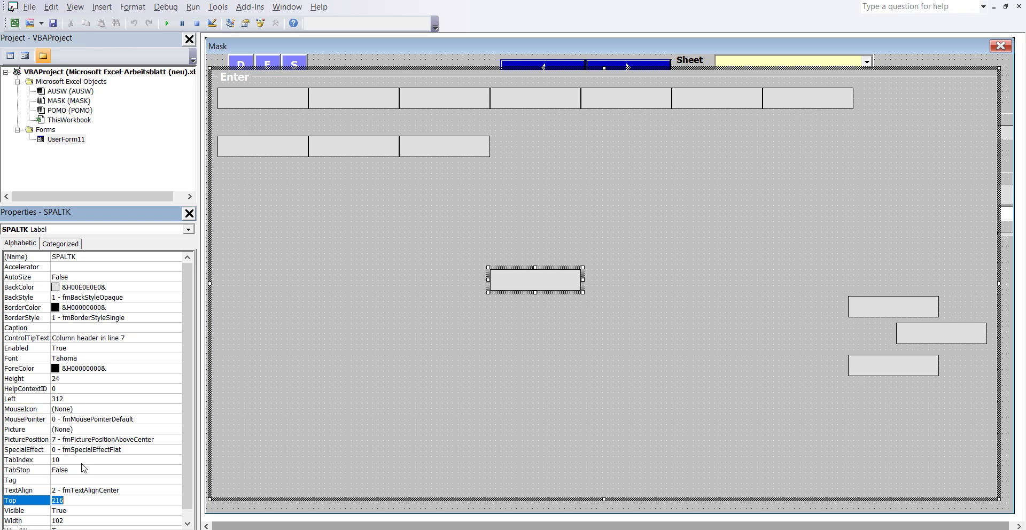
{"action": "type", "text": "66"}
{"action": "key", "text": "Return"}
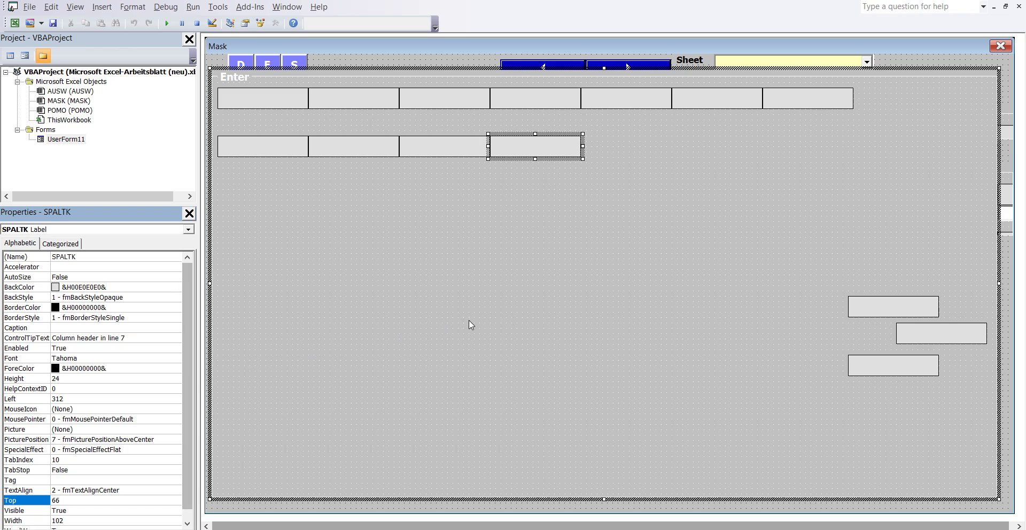
{"action": "left_click", "coordinate": [856, 308]}
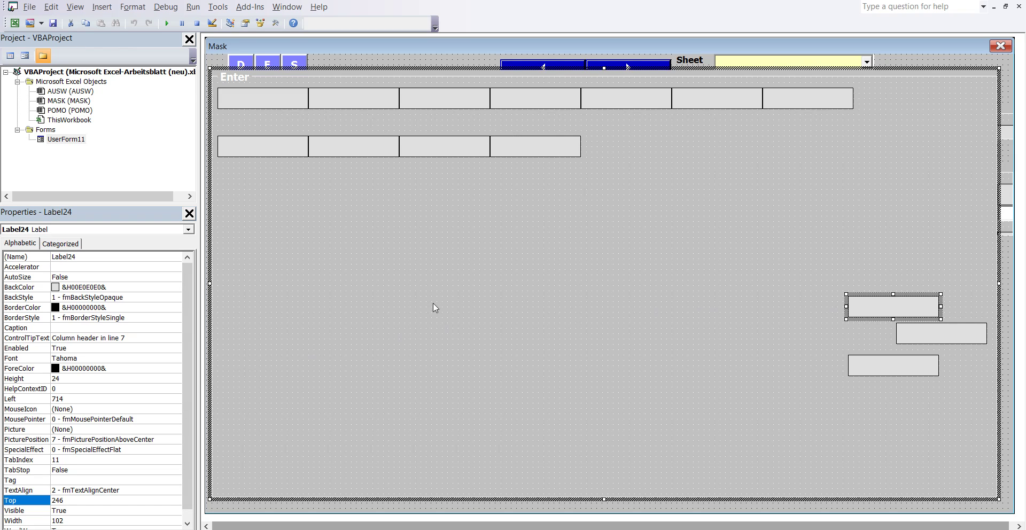
Read the Label24 line in Excel: SPALTL at Left 414, Top 66.
{"action": "double_click", "coordinate": [92, 257]}
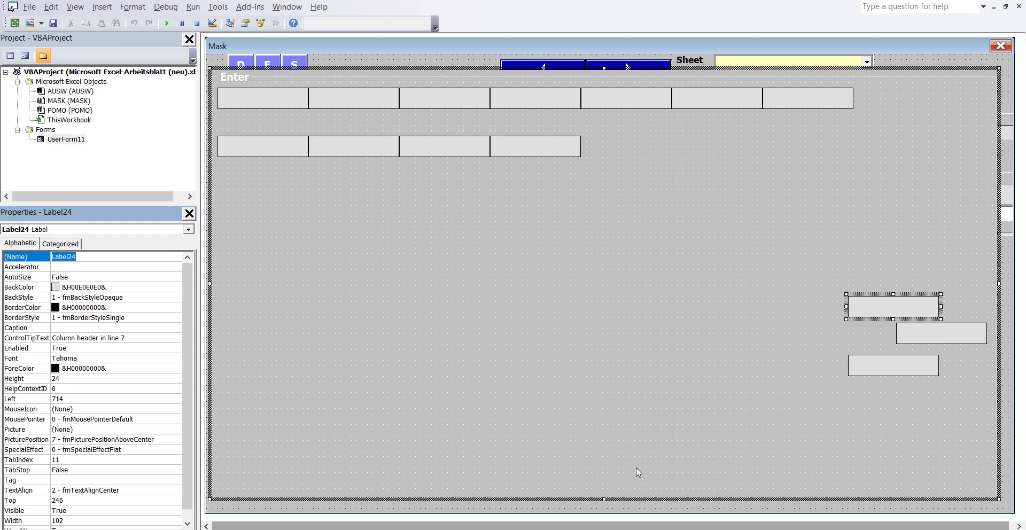
{"action": "left_click", "coordinate": [596, 490]}
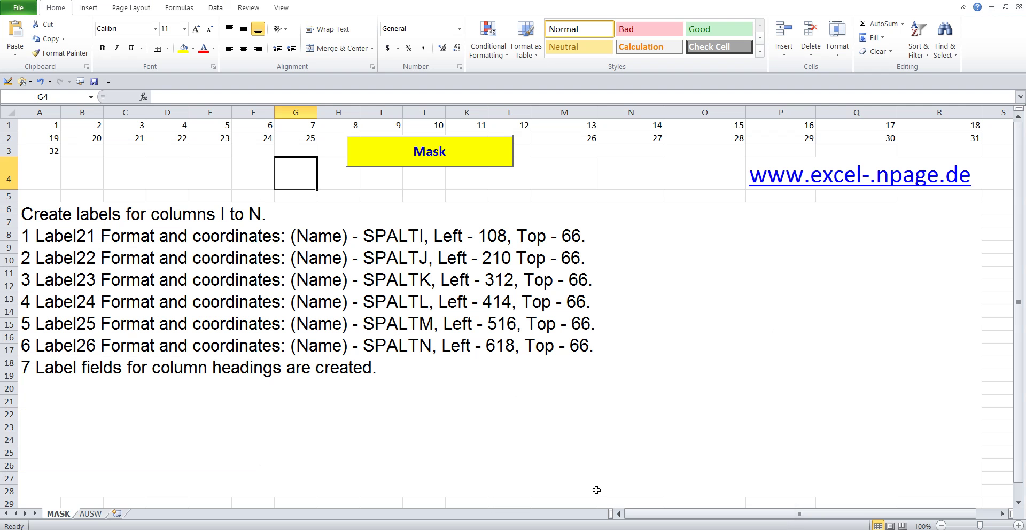
{"action": "left_click", "coordinate": [185, 326]}
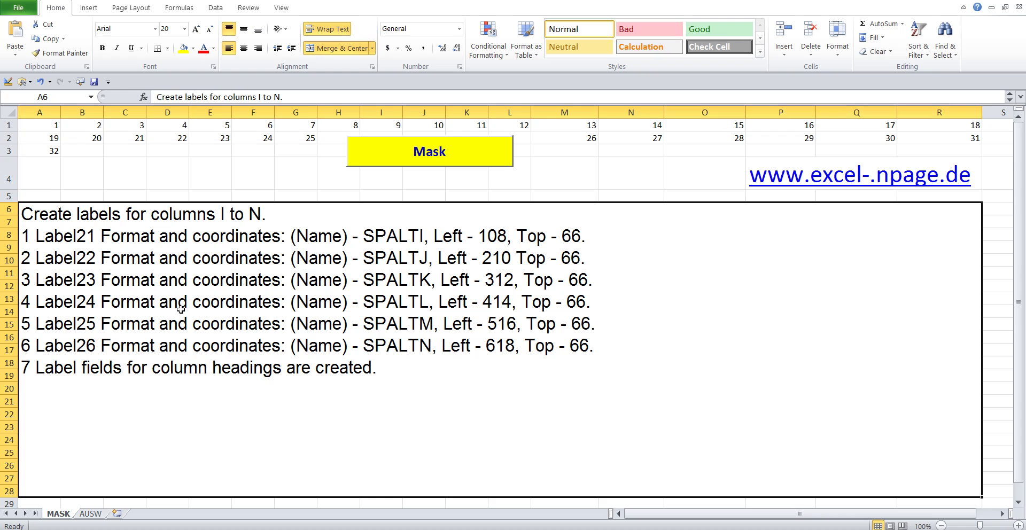
{"action": "double_click", "coordinate": [180, 309]}
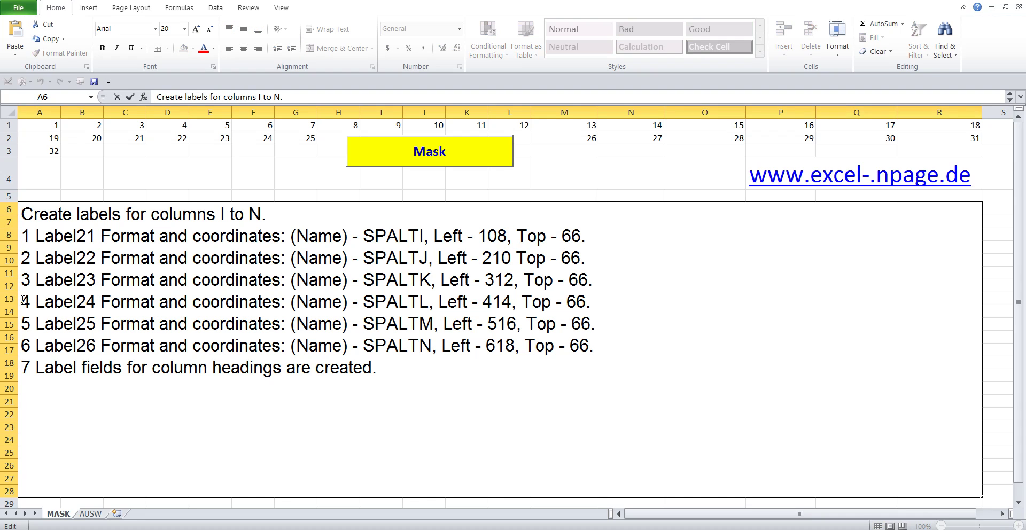
{"action": "left_click_drag", "start_coordinate": [23, 301], "coordinate": [664, 296]}
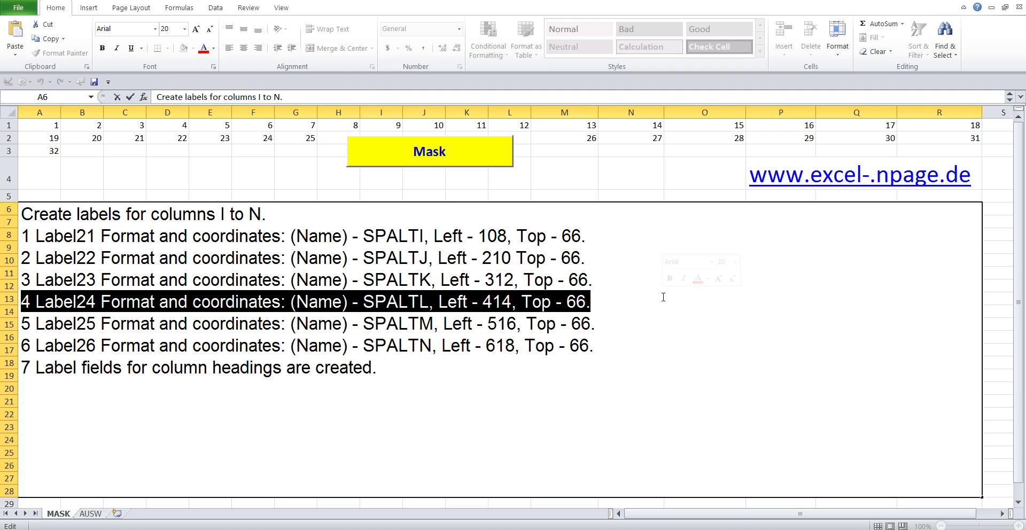
{"action": "left_click", "coordinate": [271, 171]}
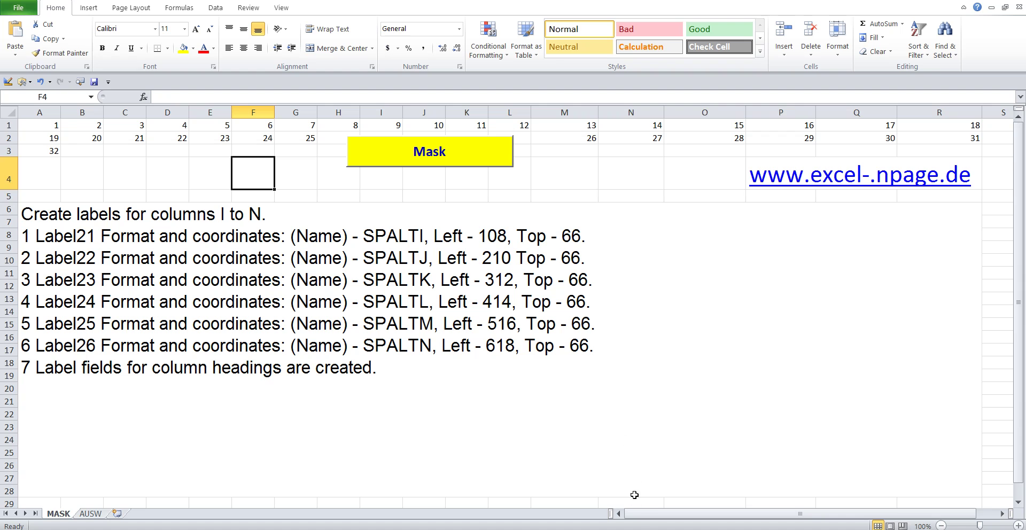
Rename Label24 to SPALTL by pasting SPALTH and replacing H with L.
{"action": "left_click", "coordinate": [691, 492]}
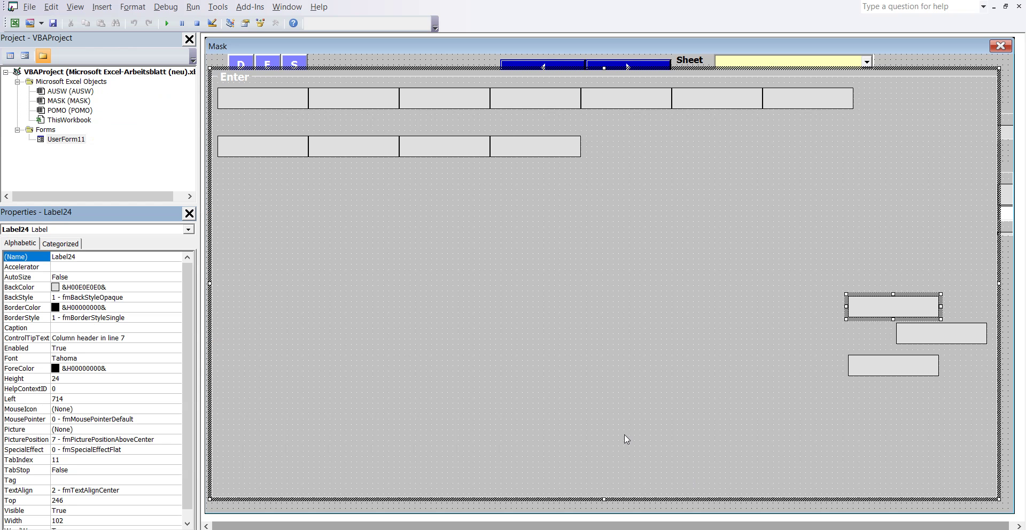
{"action": "left_click", "coordinate": [94, 258]}
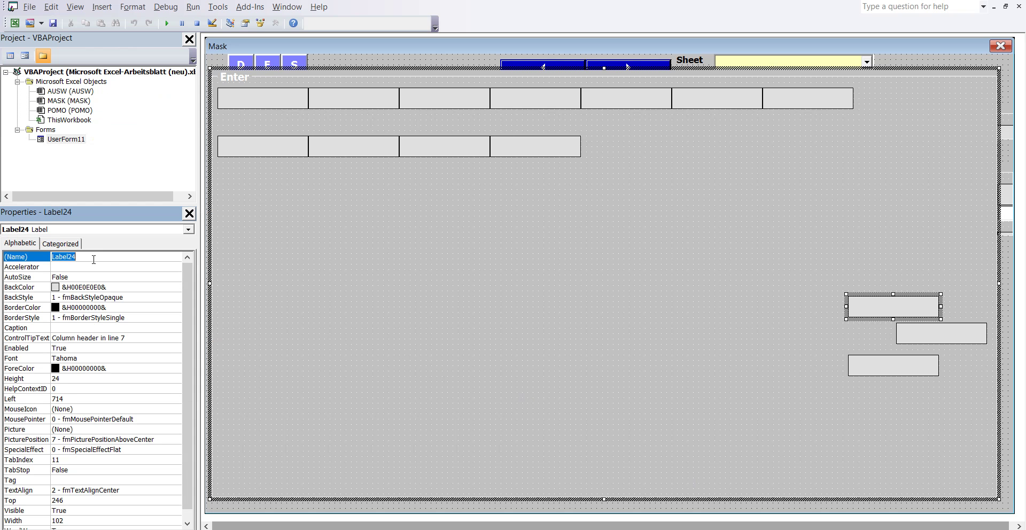
{"action": "right_click", "coordinate": [60, 257]}
{"action": "left_click", "coordinate": [90, 308]}
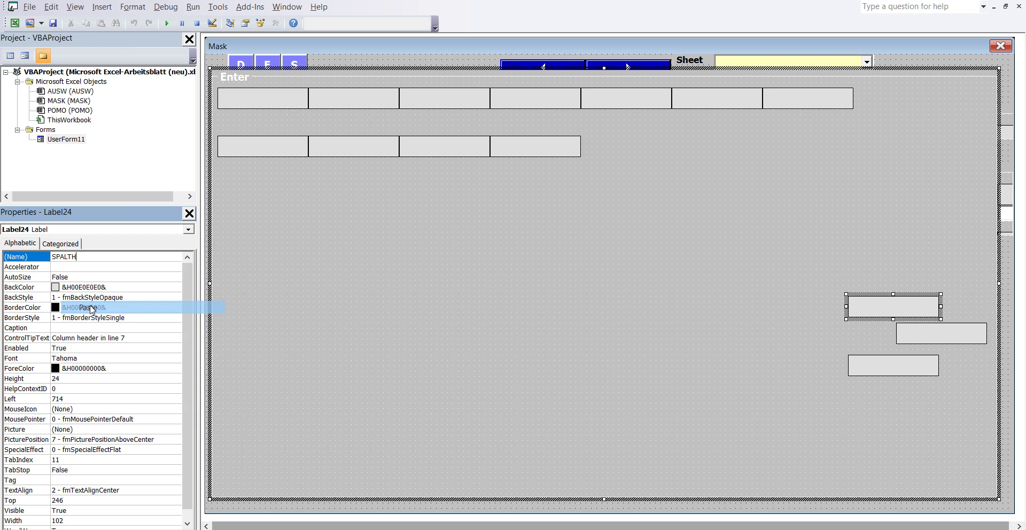
{"action": "key", "text": "BackSpace"}
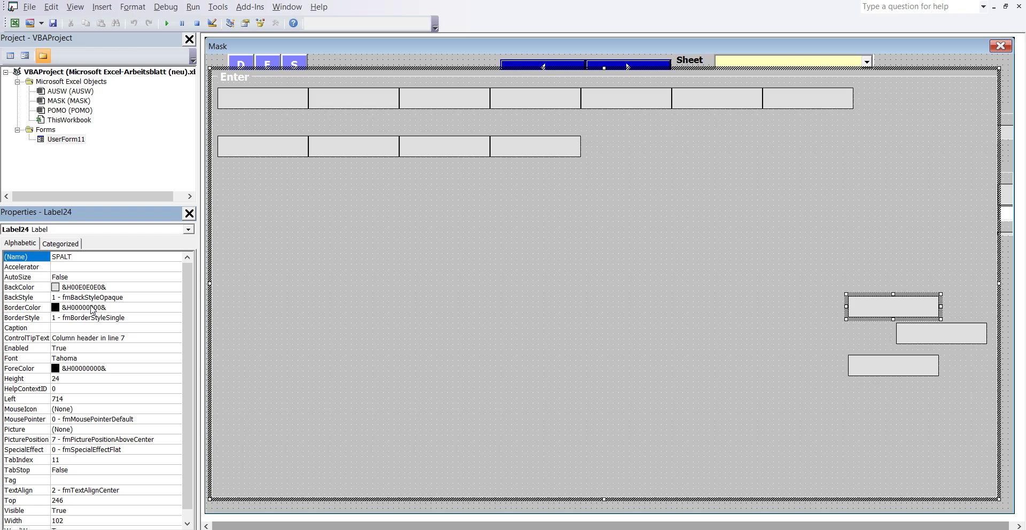
{"action": "type", "text": "L"}
Position SPALTL at Left 414, Top 66.
{"action": "left_click", "coordinate": [597, 492]}
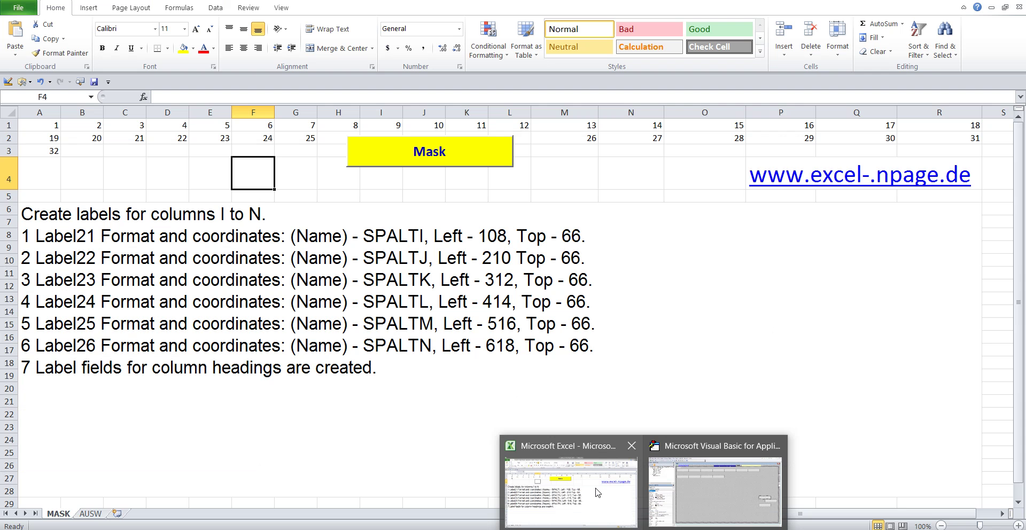
{"action": "key", "text": "alt+F11"}
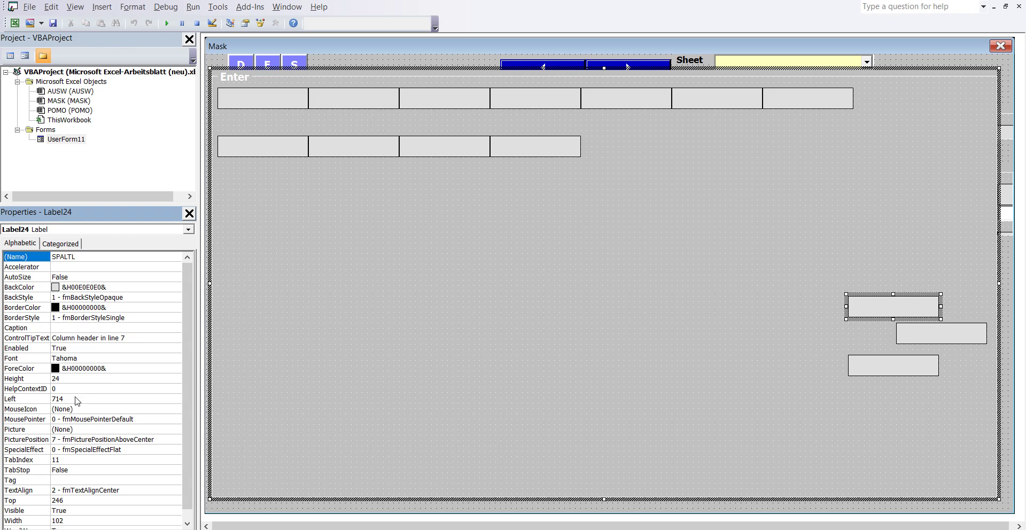
{"action": "left_click", "coordinate": [75, 399]}
{"action": "double_click", "coordinate": [74, 398]}
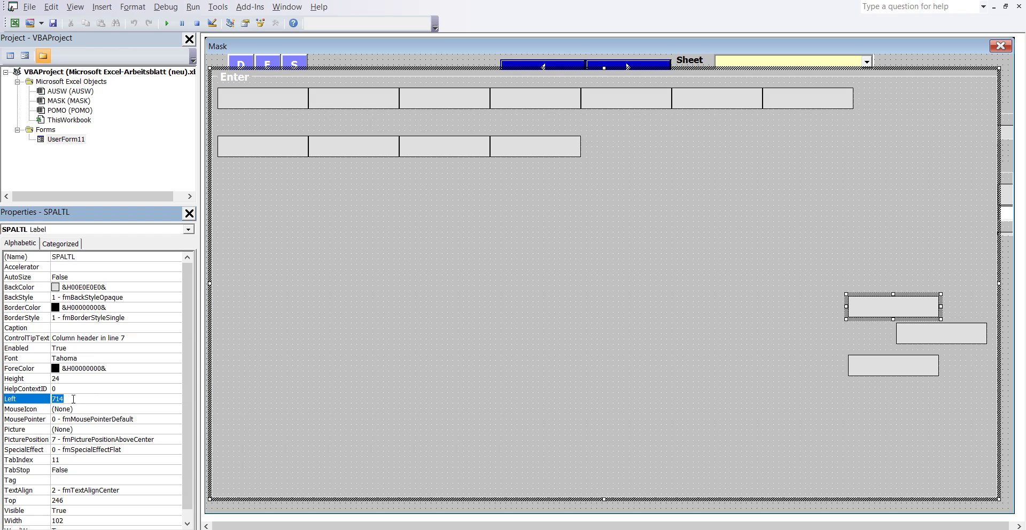
{"action": "type", "text": "414"}
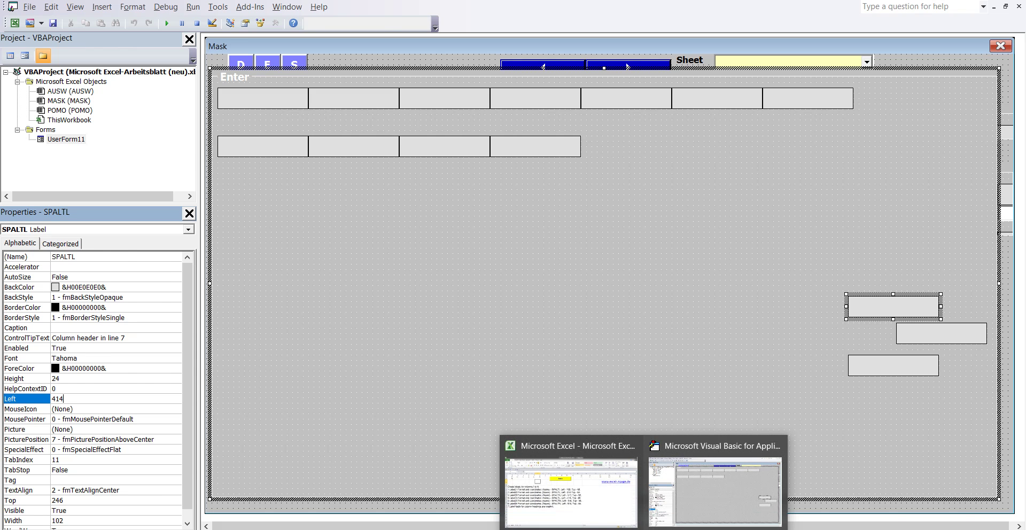
{"action": "mouse_move", "coordinate": [569, 486]}
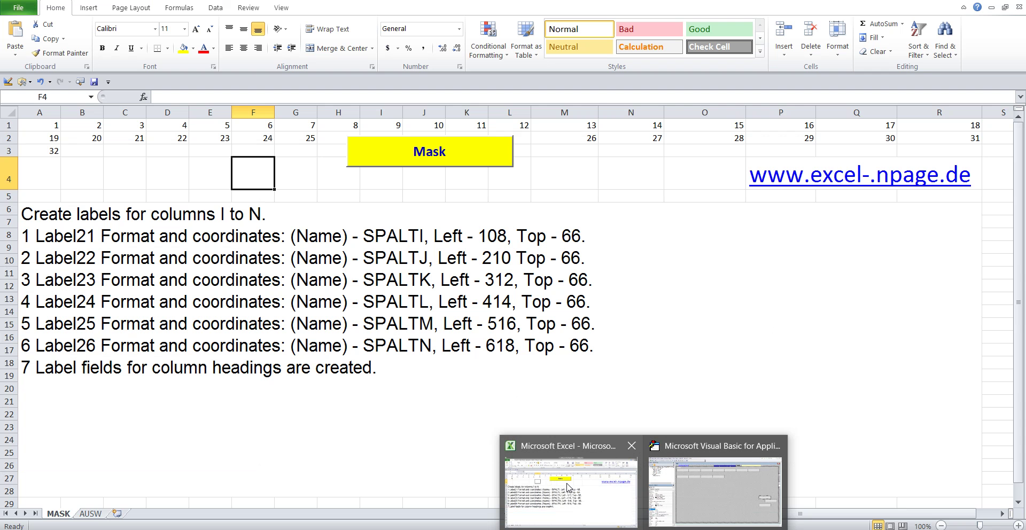
{"action": "left_click", "coordinate": [715, 490]}
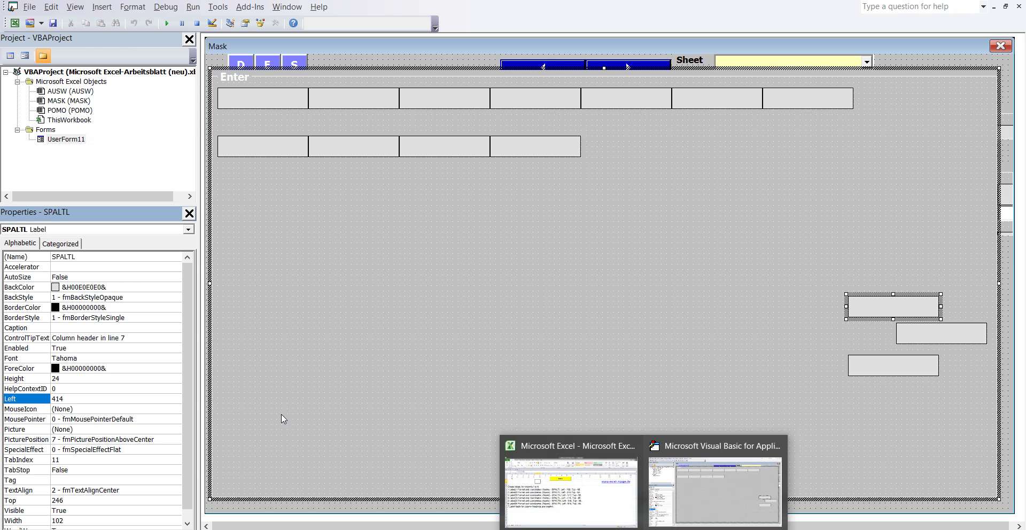
{"action": "left_click", "coordinate": [69, 500]}
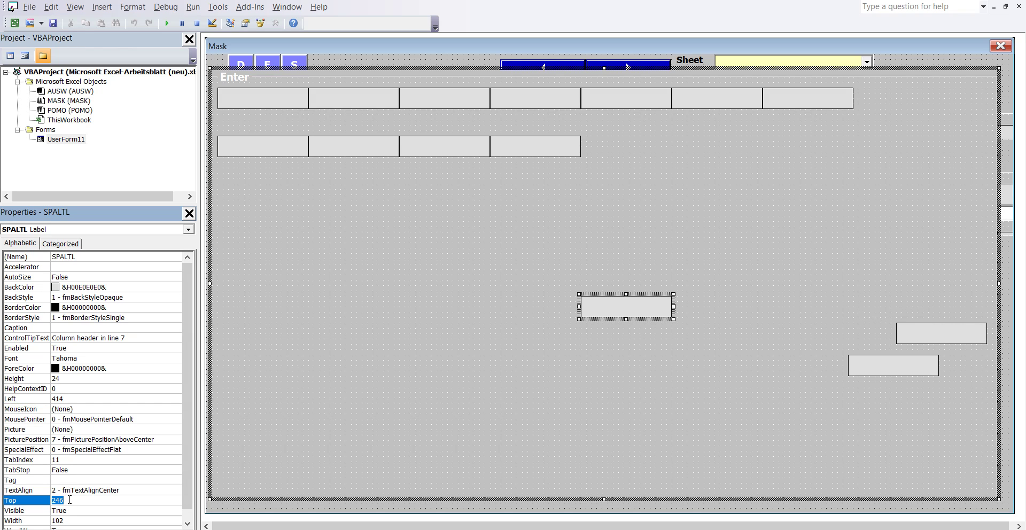
{"action": "type", "text": "66"}
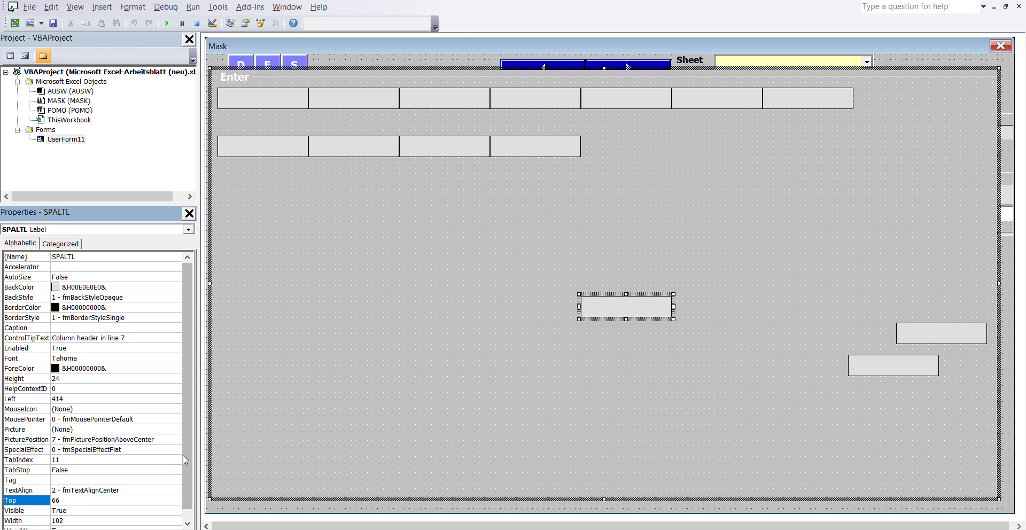
{"action": "key", "text": "Return"}
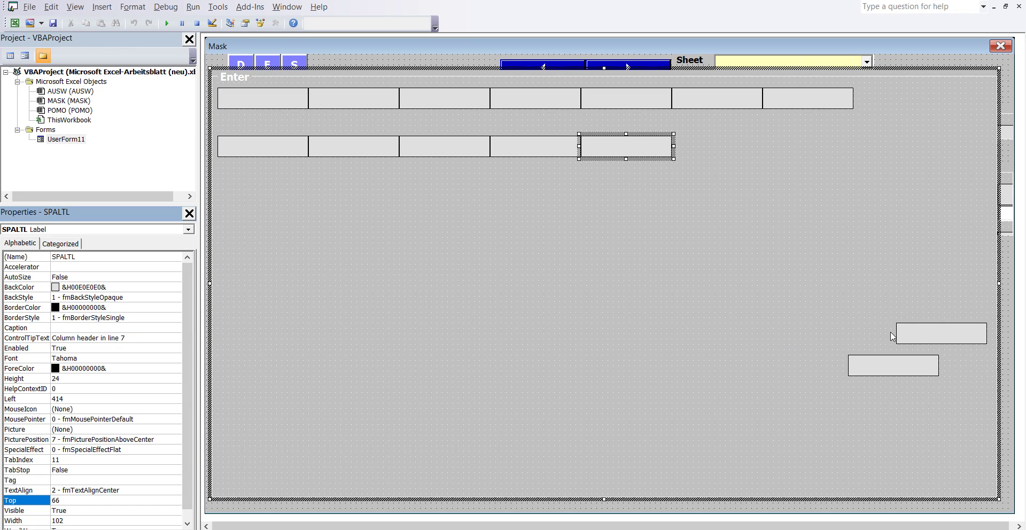
{"action": "left_click", "coordinate": [948, 333]}
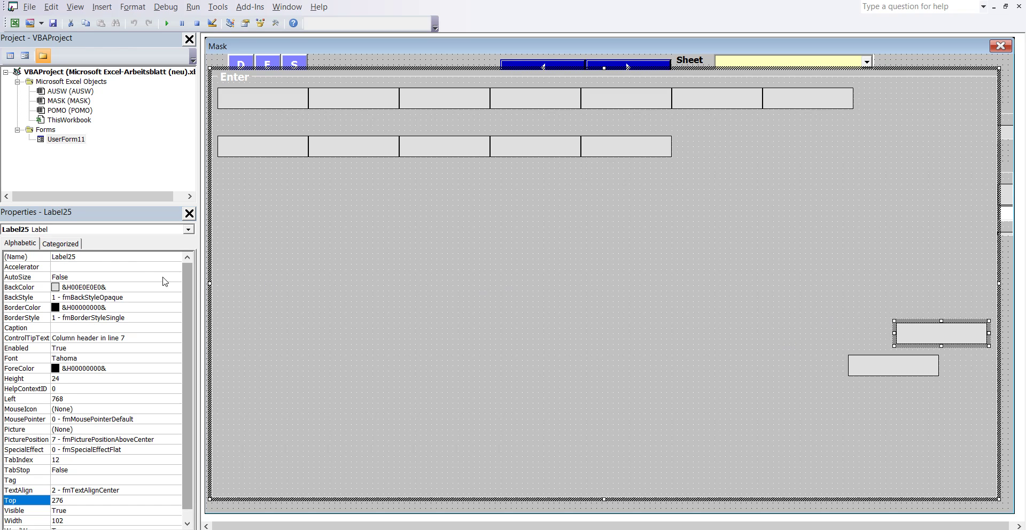
Read the Label25 line in Excel: SPALTM at Left 516, Top 66.
{"action": "double_click", "coordinate": [96, 256]}
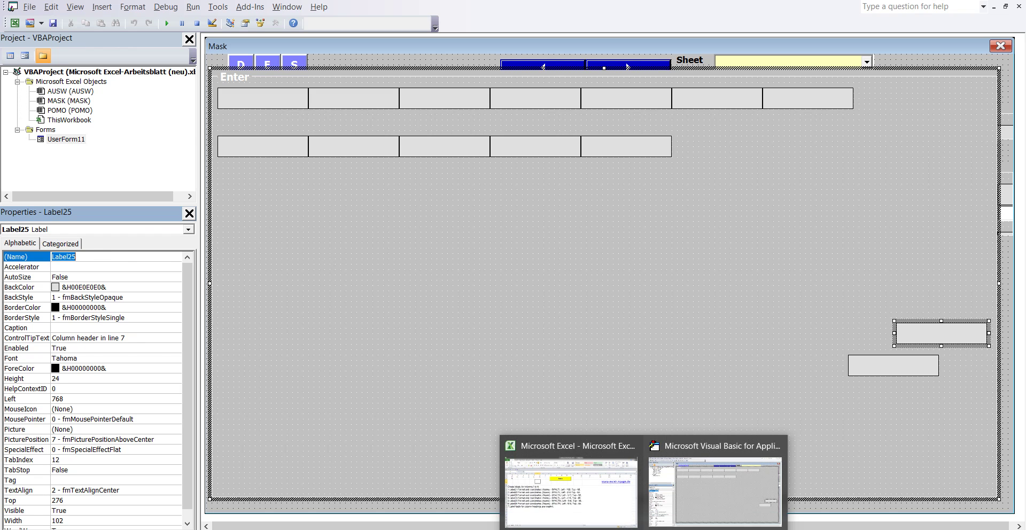
{"action": "left_click", "coordinate": [619, 509]}
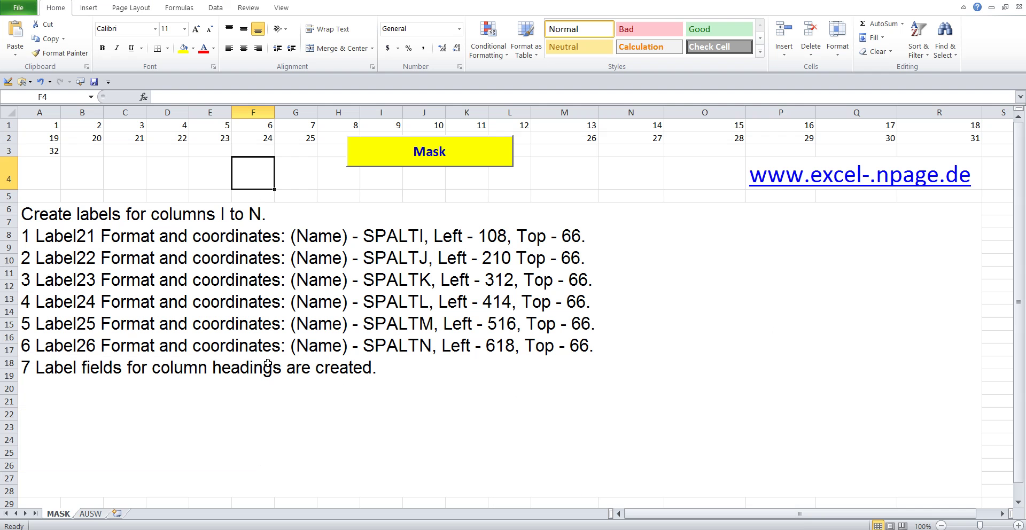
{"action": "double_click", "coordinate": [206, 322]}
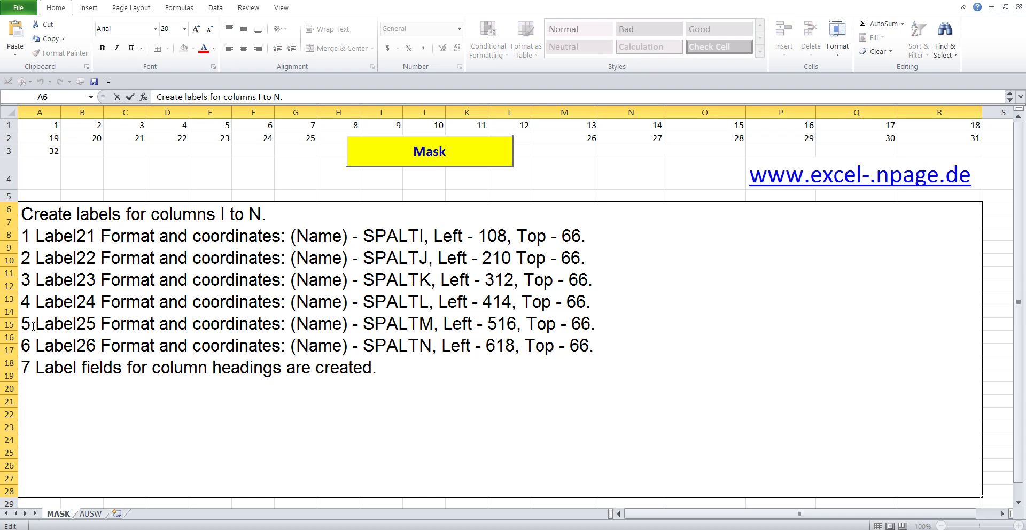
{"action": "left_click_drag", "start_coordinate": [24, 323], "coordinate": [609, 323]}
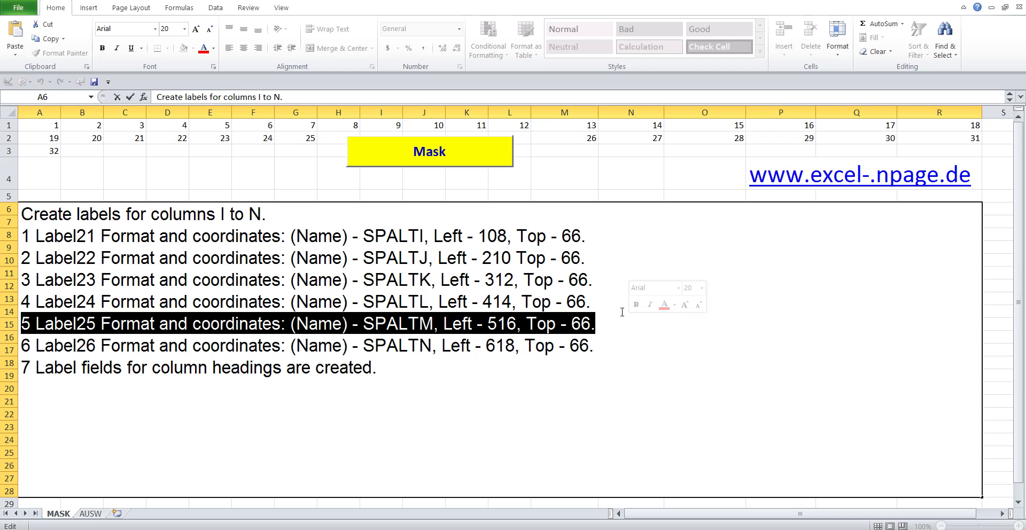
{"action": "left_click", "coordinate": [571, 173]}
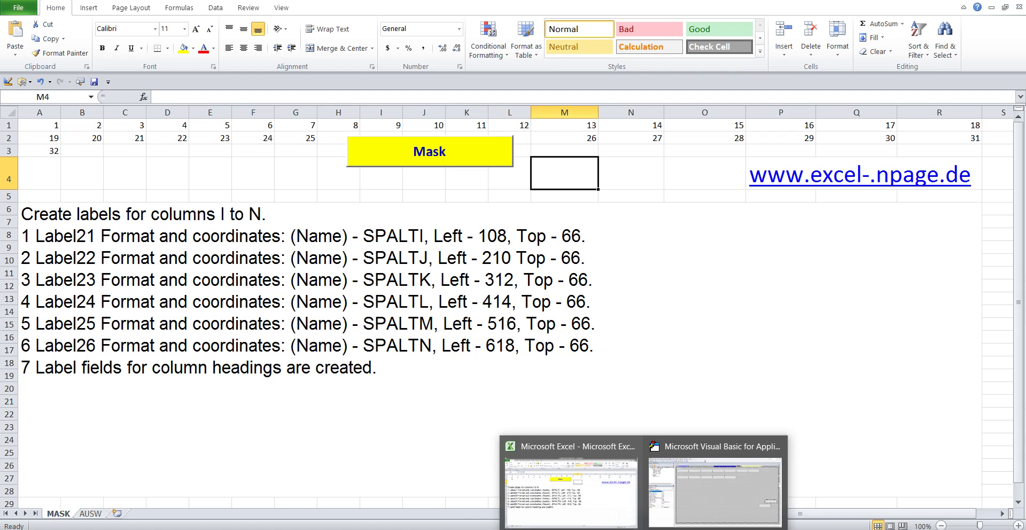
Rename Label25 to SPALTM by pasting the copied name and adding M.
{"action": "left_click", "coordinate": [733, 488]}
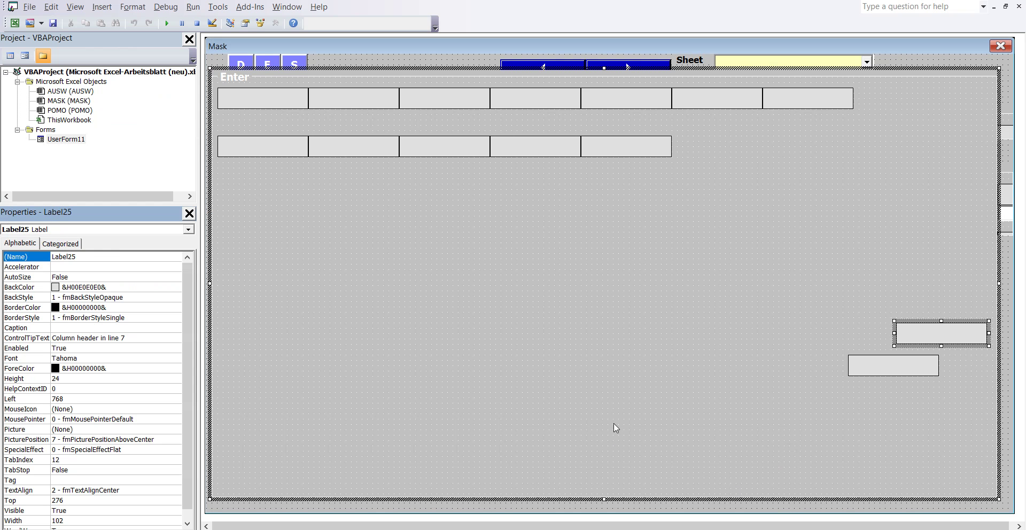
{"action": "double_click", "coordinate": [89, 258]}
{"action": "right_click", "coordinate": [70, 258]}
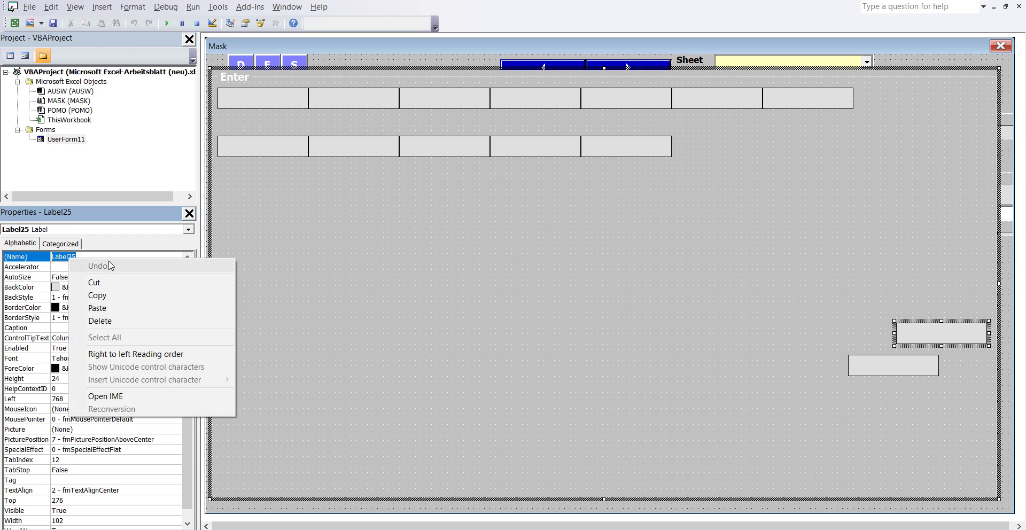
{"action": "left_click", "coordinate": [98, 308]}
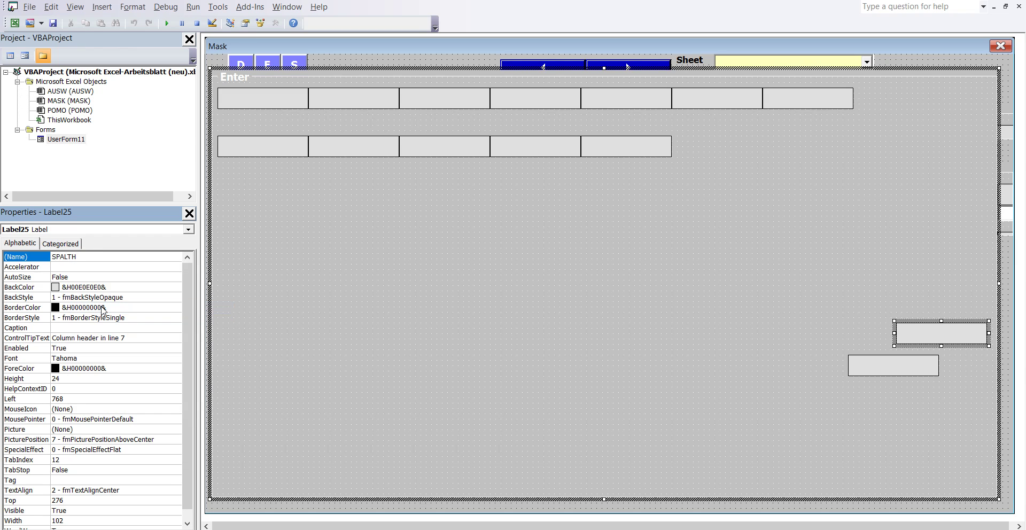
{"action": "type", "text": "M"}
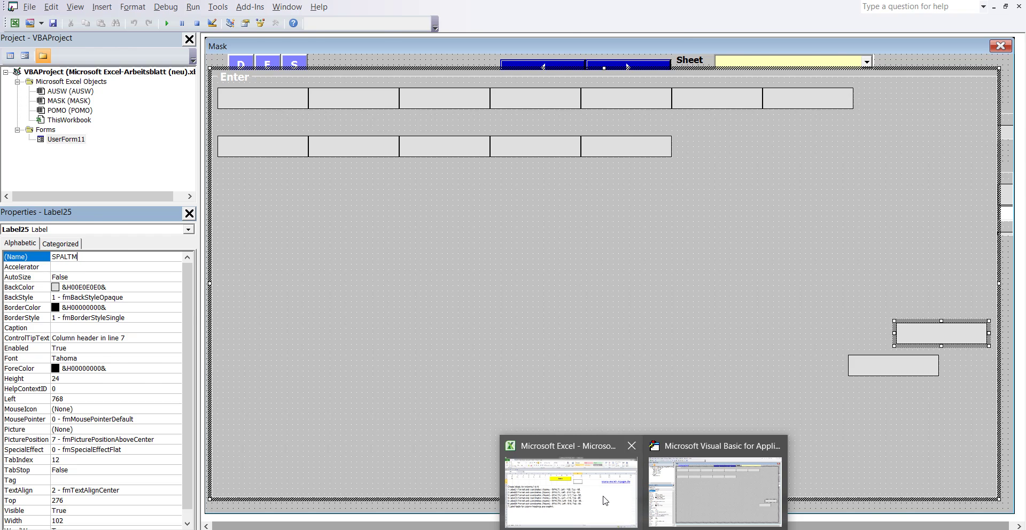
Position SPALTM at Left 516, Top 66.
{"action": "left_click", "coordinate": [605, 498]}
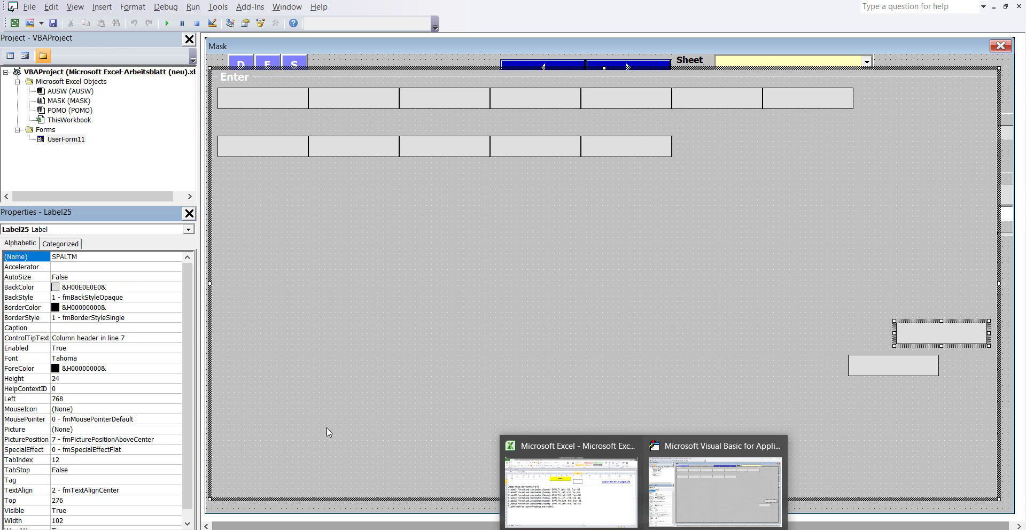
{"action": "left_click", "coordinate": [64, 399]}
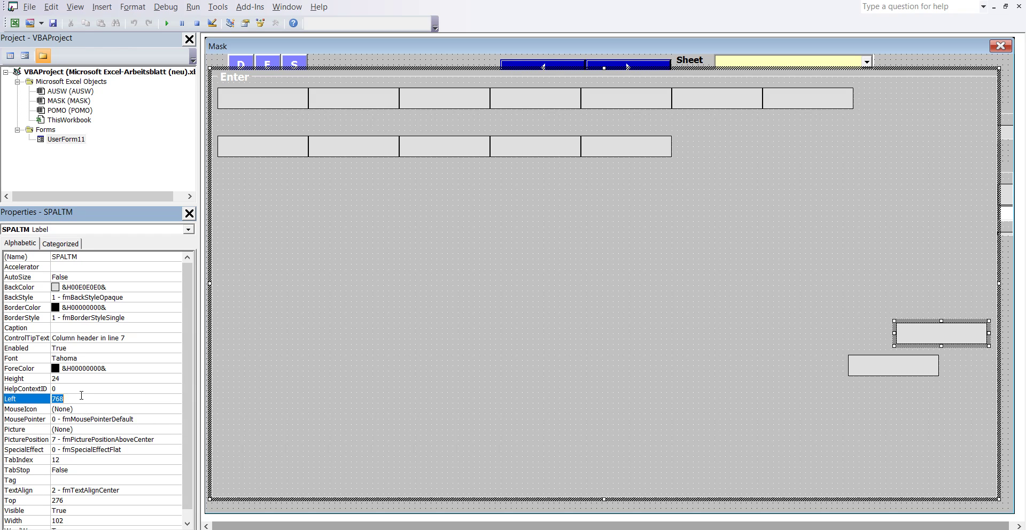
{"action": "type", "text": "516"}
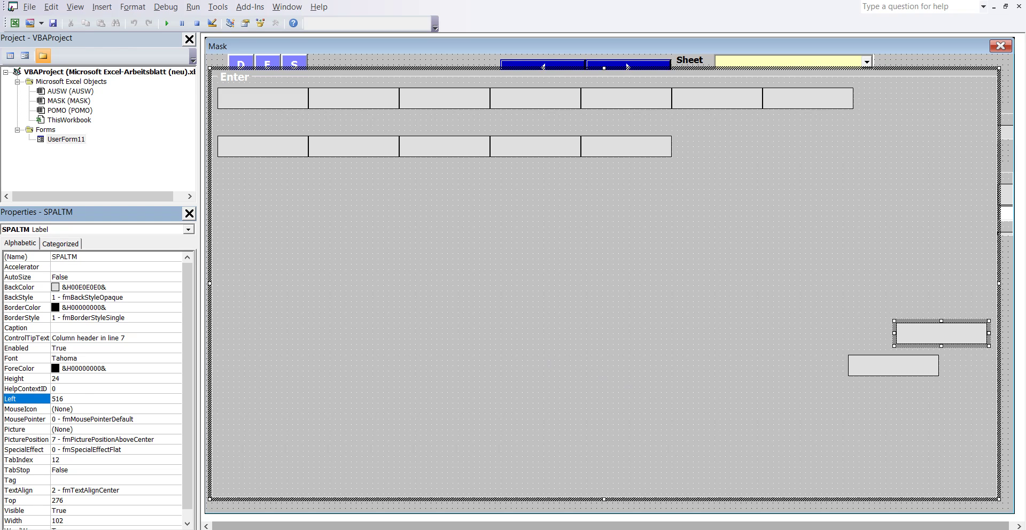
{"action": "left_click", "coordinate": [605, 507]}
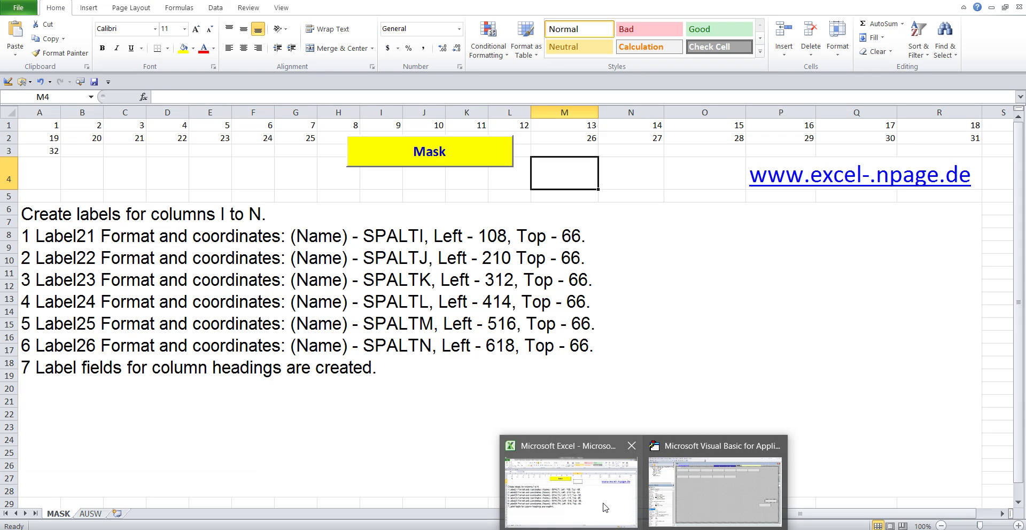
{"action": "key", "text": "alt+F11"}
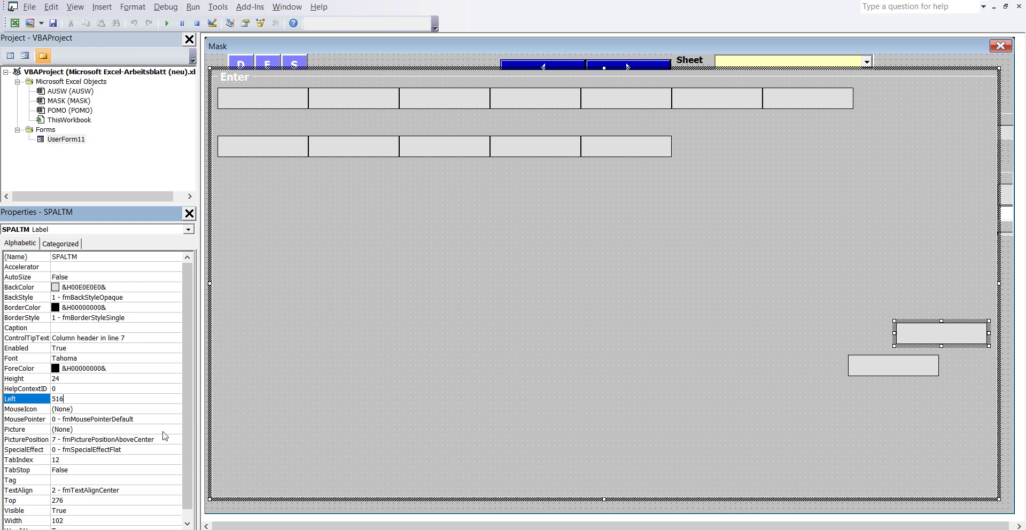
{"action": "left_click", "coordinate": [62, 500]}
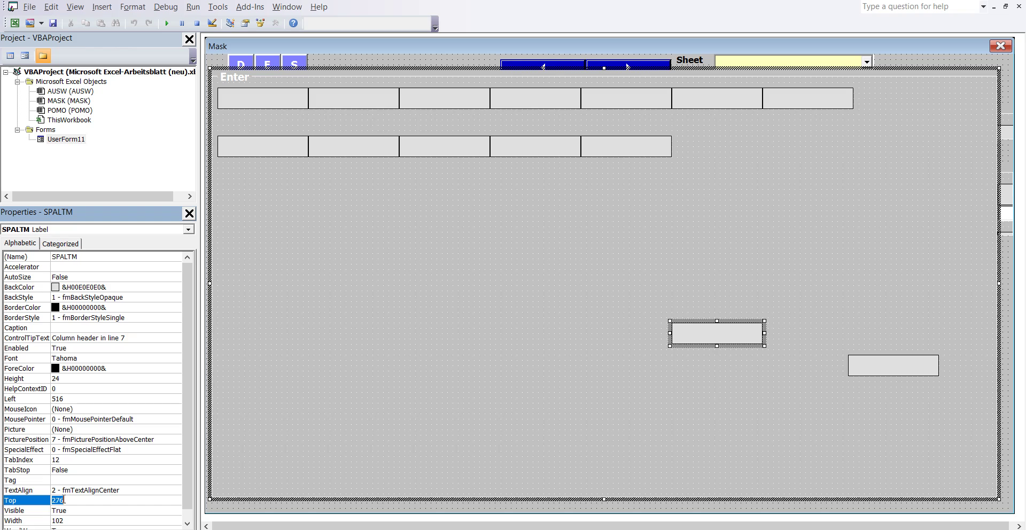
{"action": "type", "text": "66"}
{"action": "key", "text": "Return"}
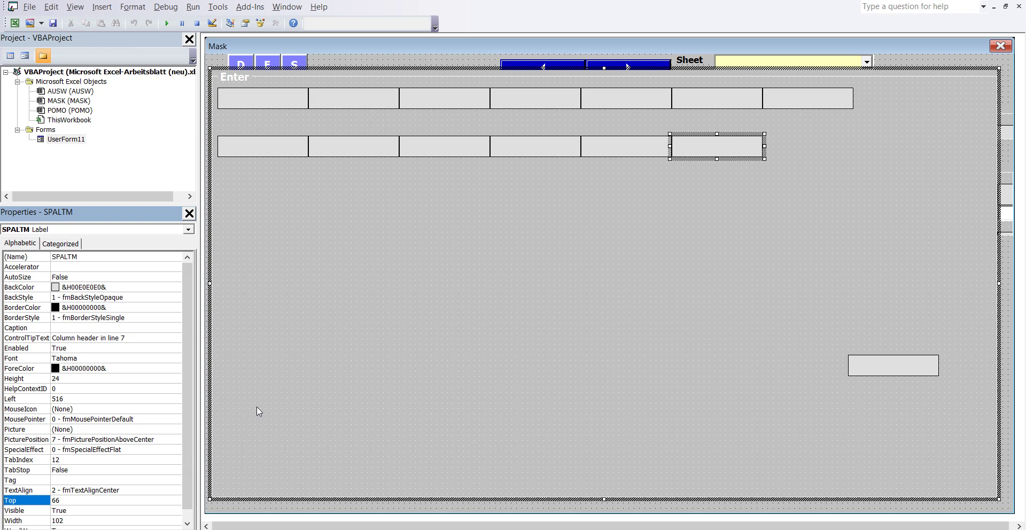
{"action": "left_click", "coordinate": [877, 360]}
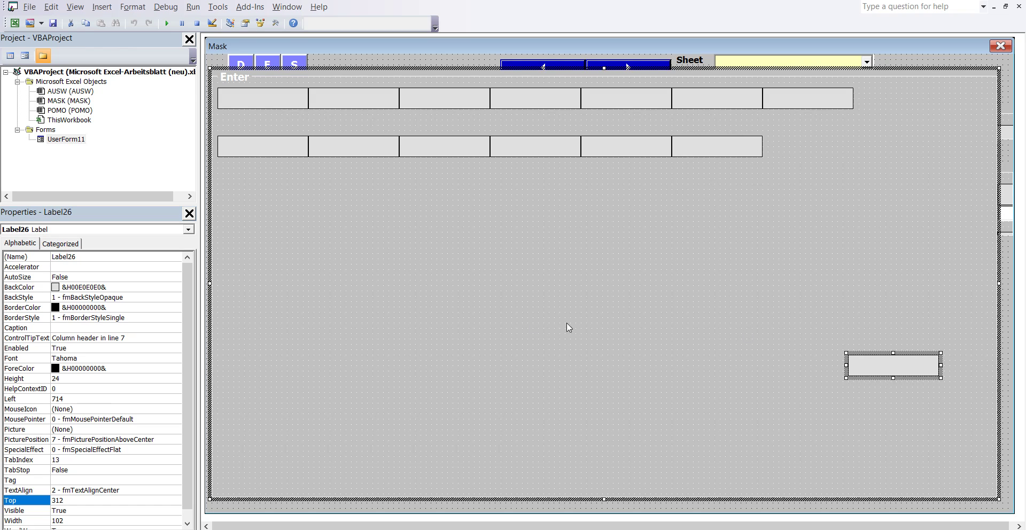
{"action": "left_click", "coordinate": [90, 256]}
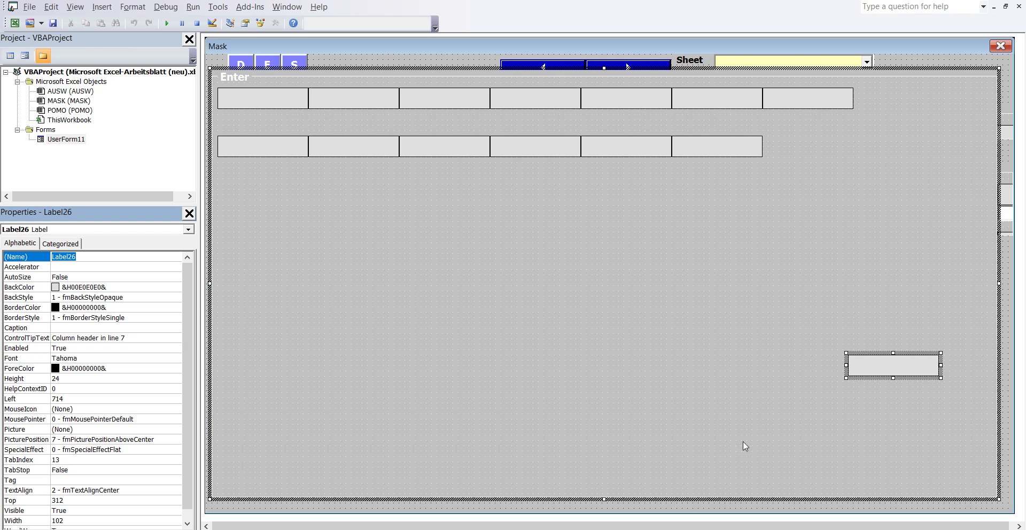
{"action": "left_click", "coordinate": [620, 511]}
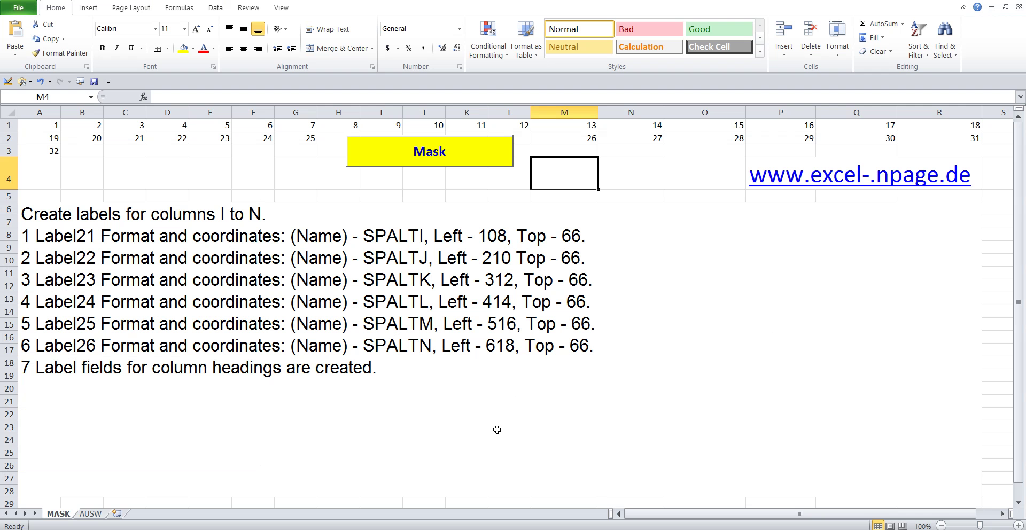
{"action": "double_click", "coordinate": [373, 346]}
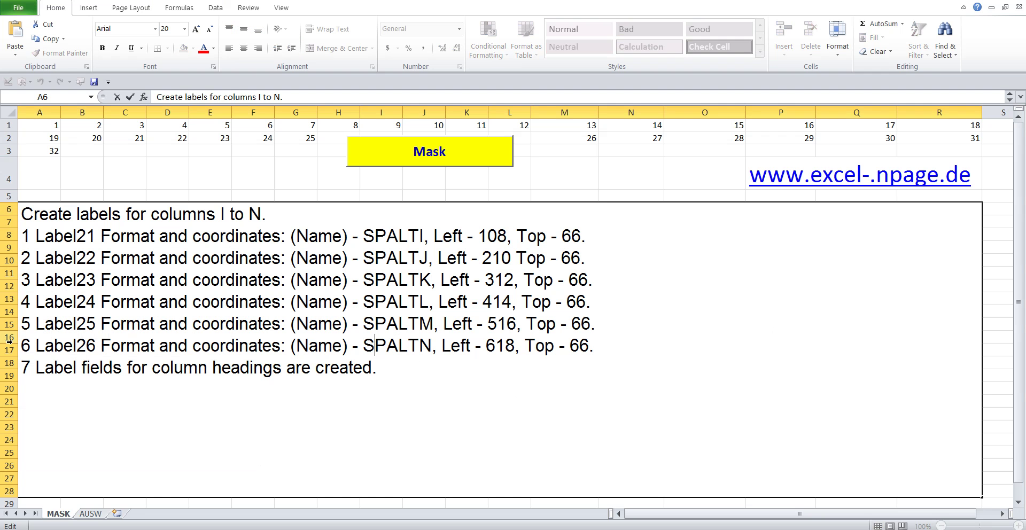
{"action": "left_click_drag", "start_coordinate": [20, 347], "coordinate": [627, 346]}
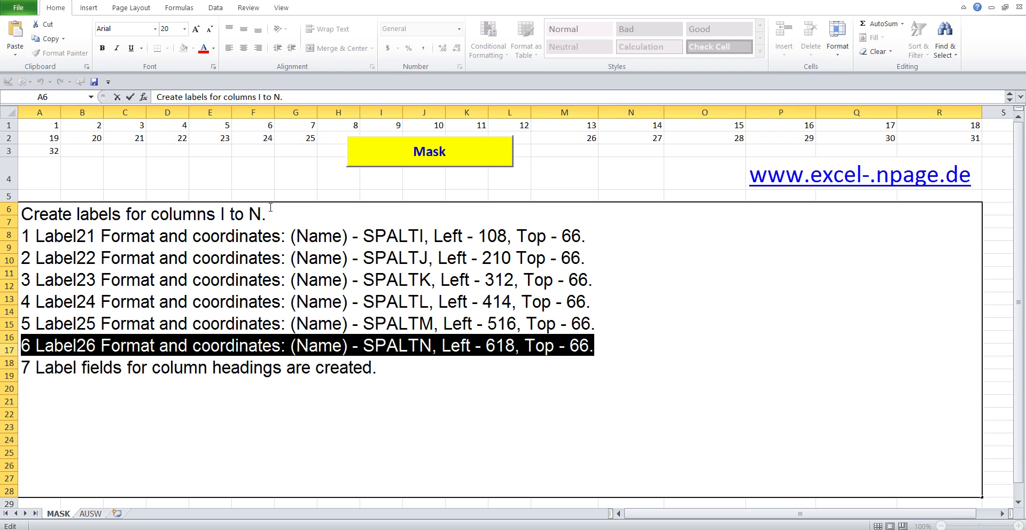
{"action": "left_click", "coordinate": [298, 166]}
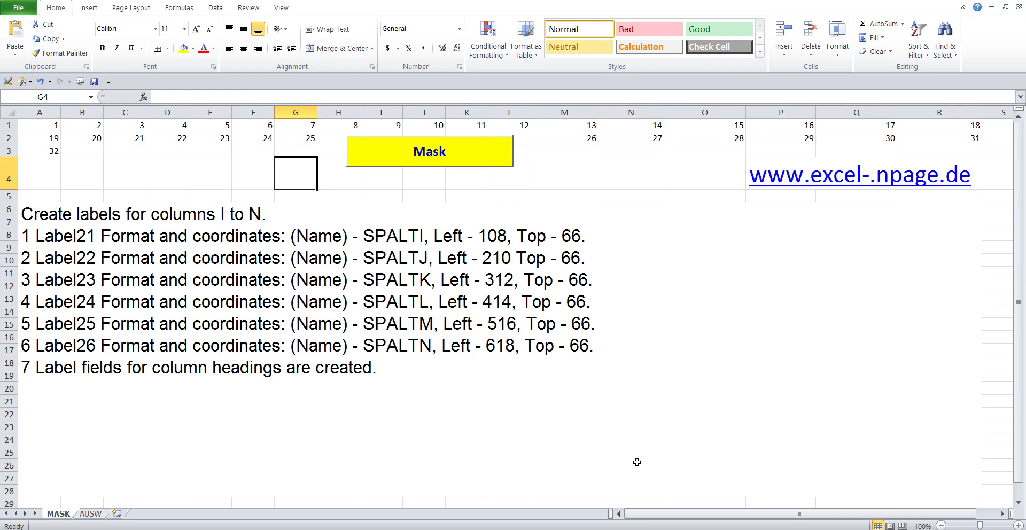
Rename Label26 to SPALTN in the Properties window.
{"action": "left_click", "coordinate": [717, 486]}
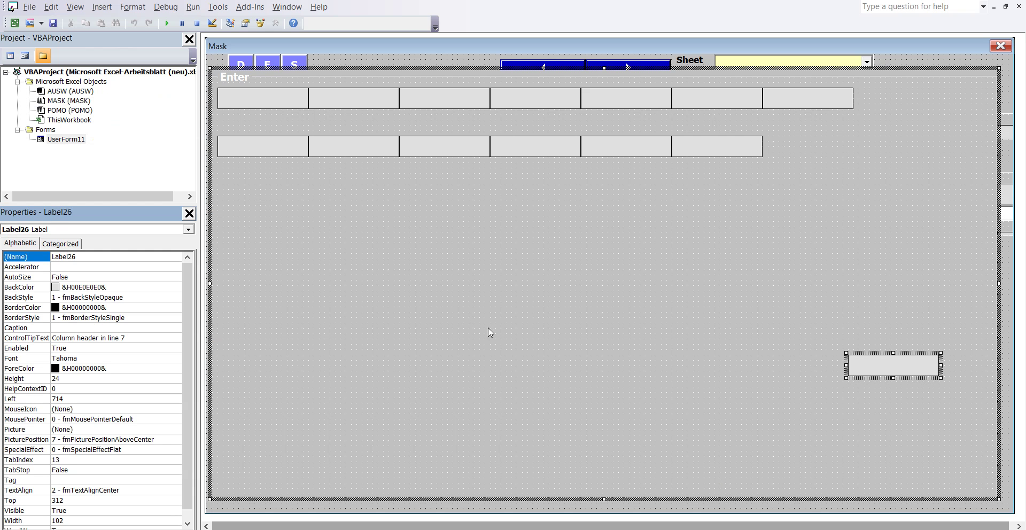
{"action": "double_click", "coordinate": [64, 257]}
{"action": "right_click", "coordinate": [53, 257]}
{"action": "left_click", "coordinate": [81, 307]}
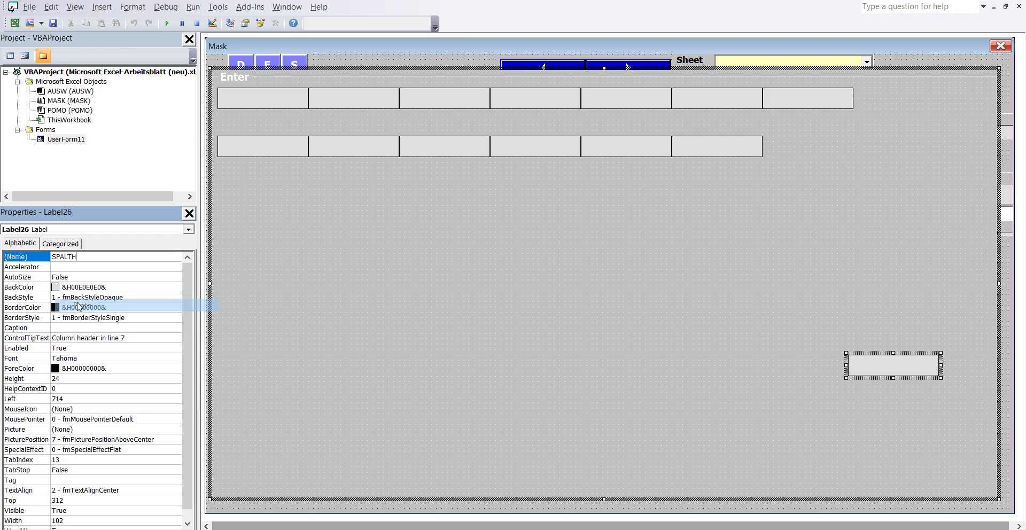
{"action": "key", "text": "BackSpace"}
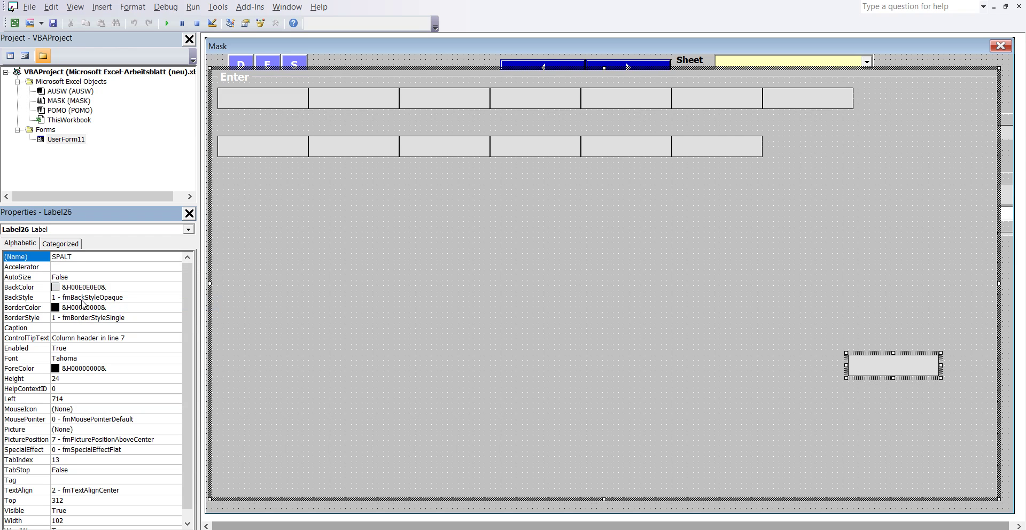
{"action": "type", "text": "N"}
{"action": "mouse_move", "coordinate": [569, 481]}
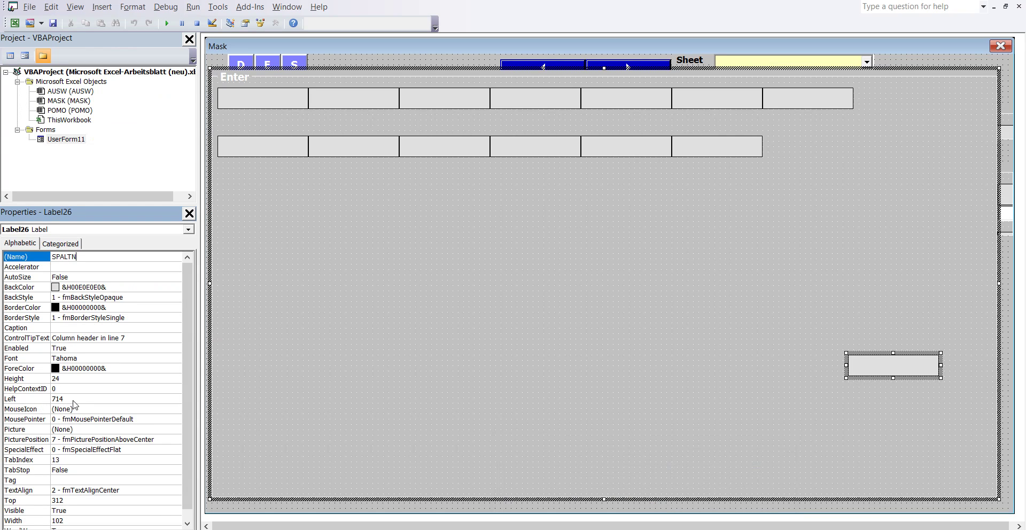
Position SPALTN at Left 618 and Top 66, then deselect it.
{"action": "left_click", "coordinate": [73, 400]}
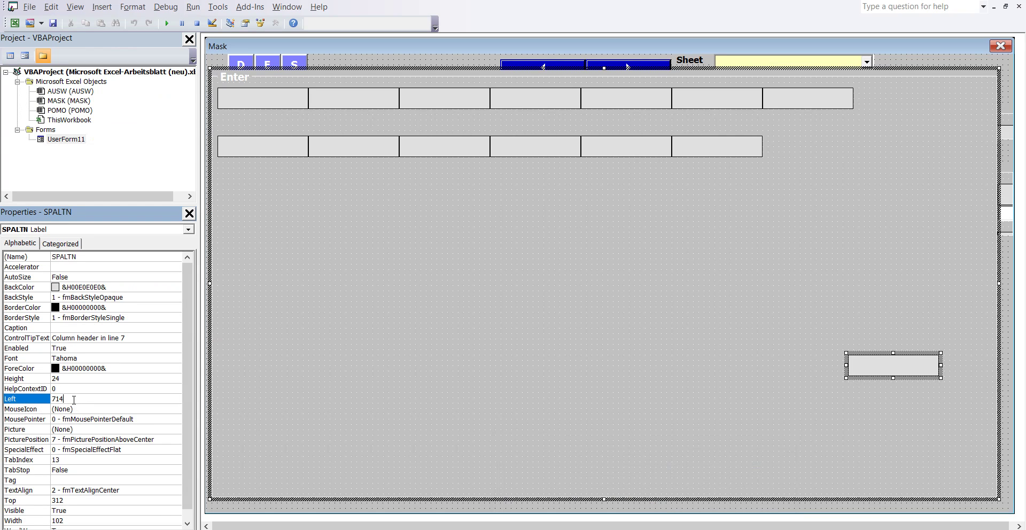
{"action": "double_click", "coordinate": [74, 399]}
{"action": "type", "text": "618"}
{"action": "left_click", "coordinate": [598, 507]}
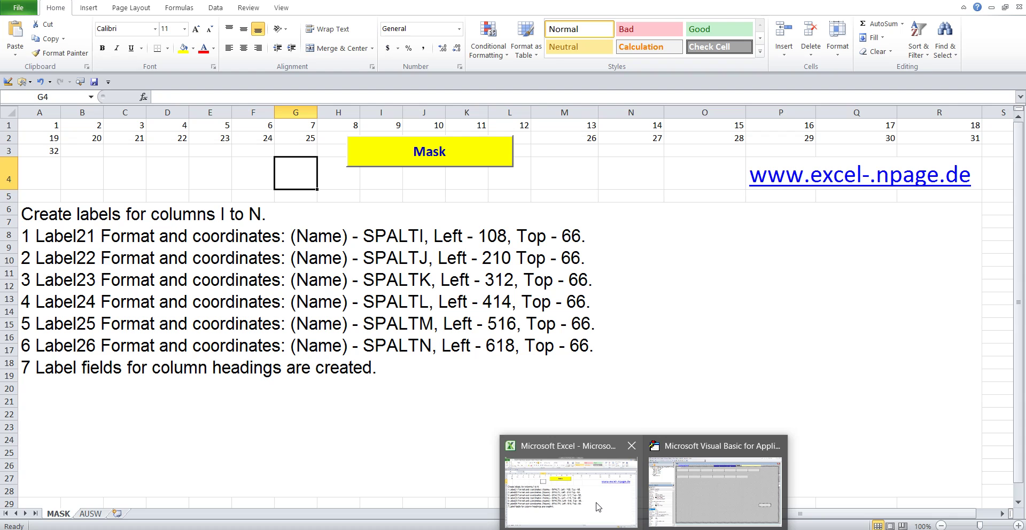
{"action": "key", "text": "alt+F11"}
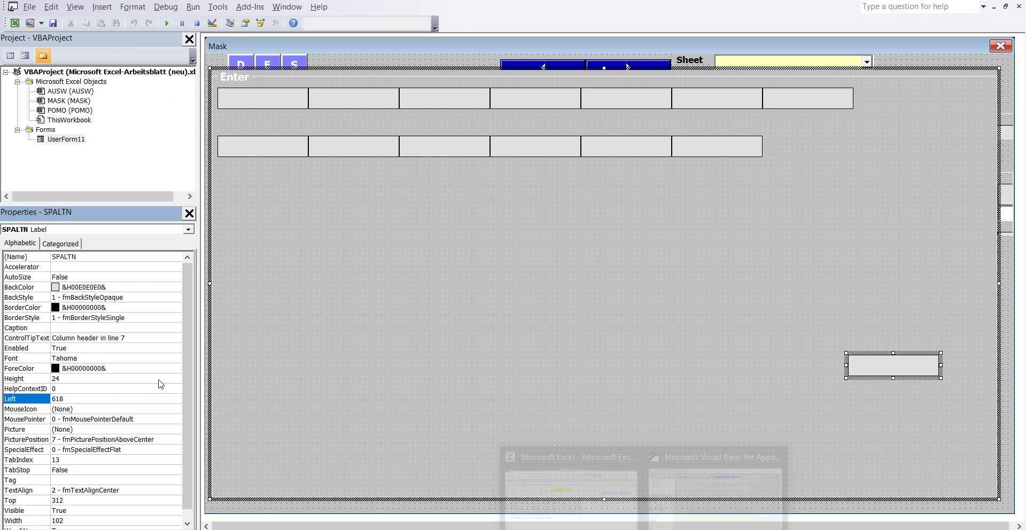
{"action": "left_click", "coordinate": [68, 499]}
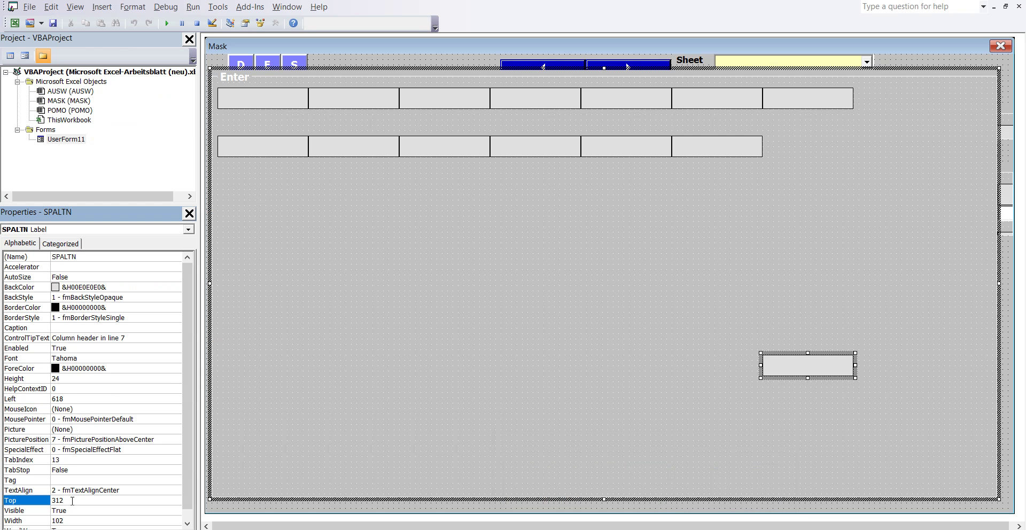
{"action": "type", "text": "66"}
{"action": "key", "text": "Return"}
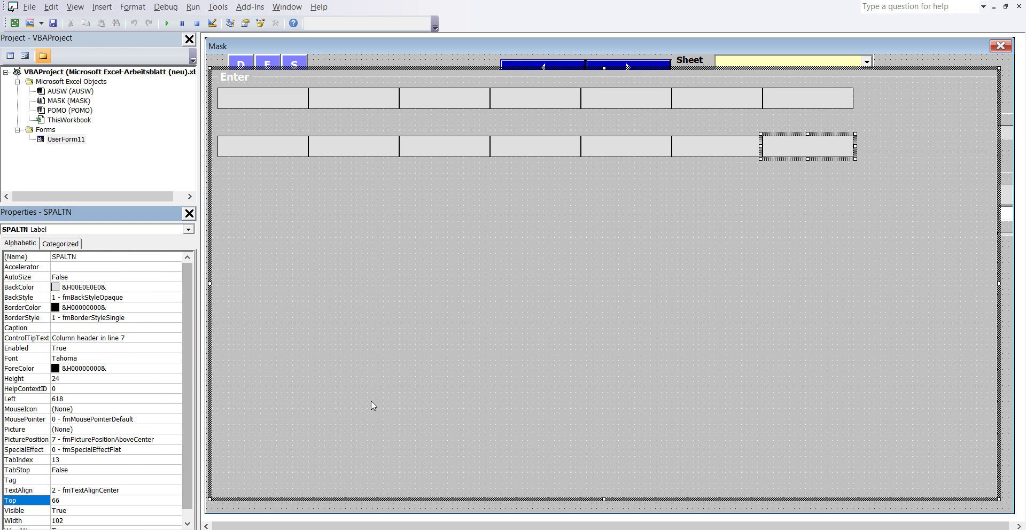
{"action": "left_click", "coordinate": [411, 388]}
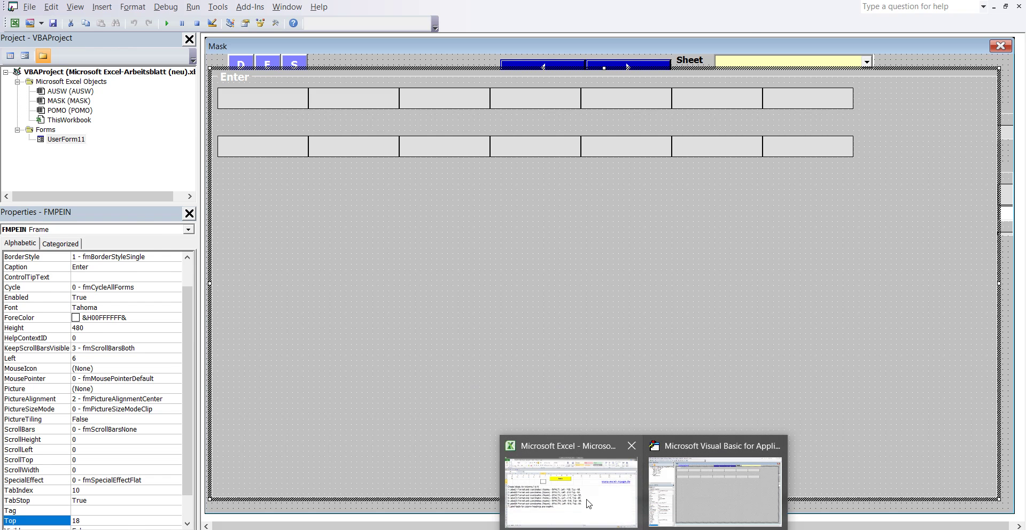
Run the Mask form from the yellow Mask button on the MASK sheet, then close it.
{"action": "left_click", "coordinate": [587, 500]}
{"action": "left_click", "coordinate": [451, 154]}
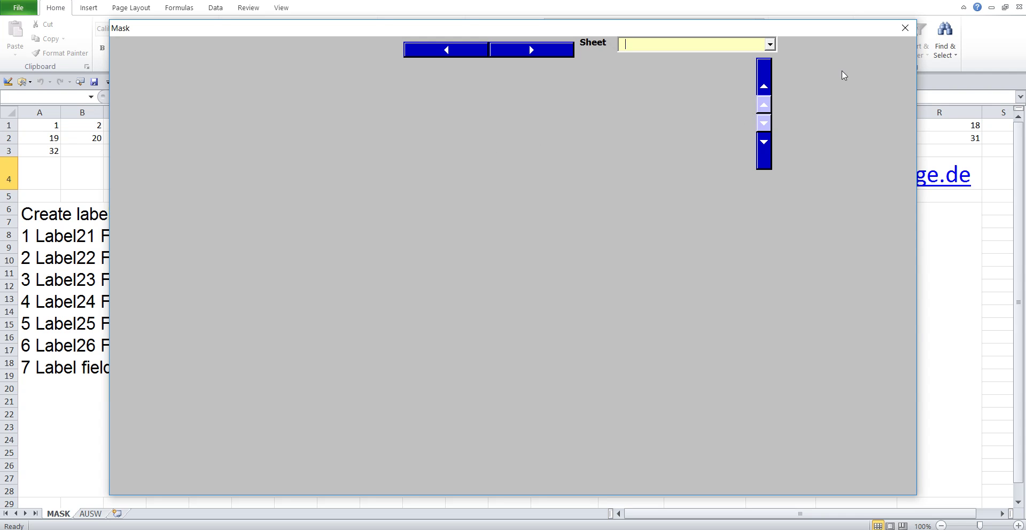
{"action": "left_click", "coordinate": [911, 24]}
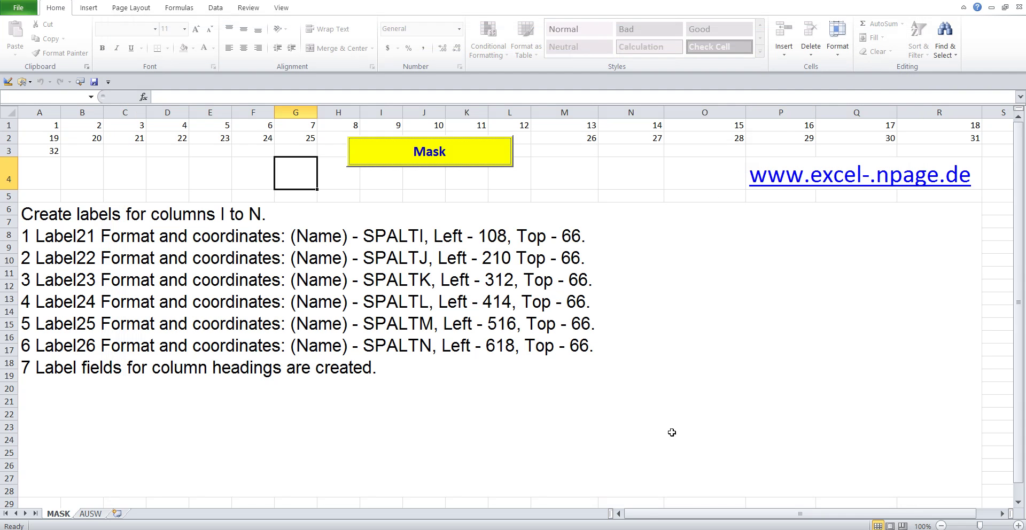
Switch back to the MASK sheet and run the Mask form again.
{"action": "left_click", "coordinate": [694, 482]}
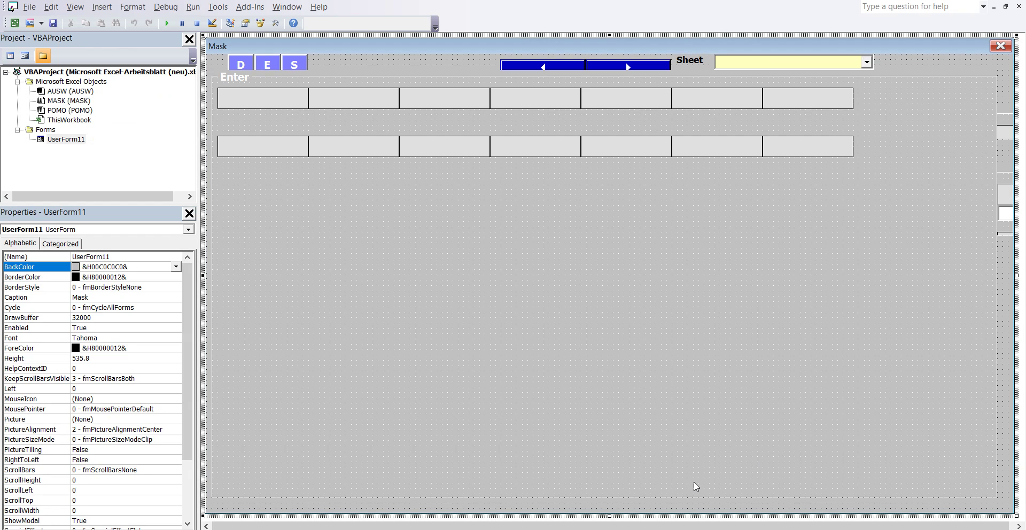
{"action": "left_click", "coordinate": [644, 526]}
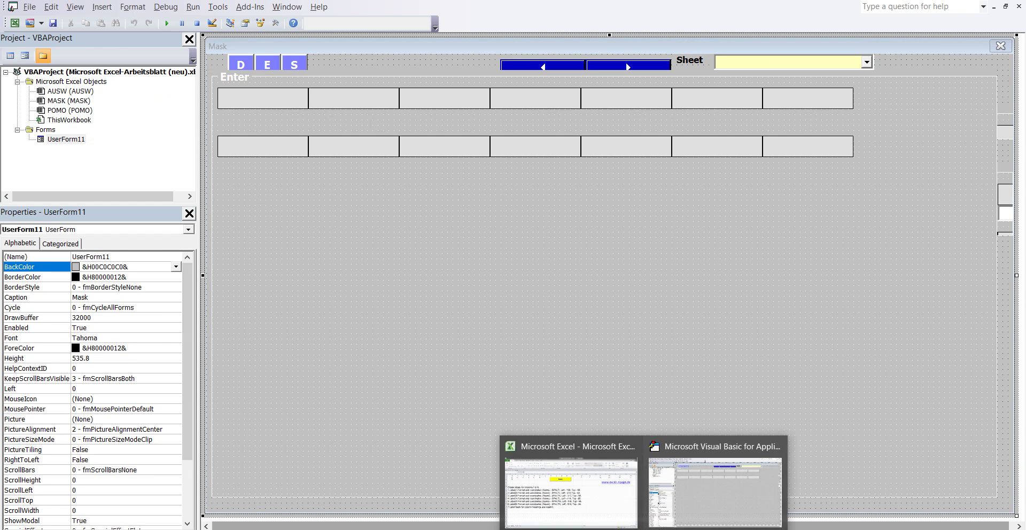
{"action": "left_click", "coordinate": [590, 502]}
{"action": "left_click", "coordinate": [457, 155]}
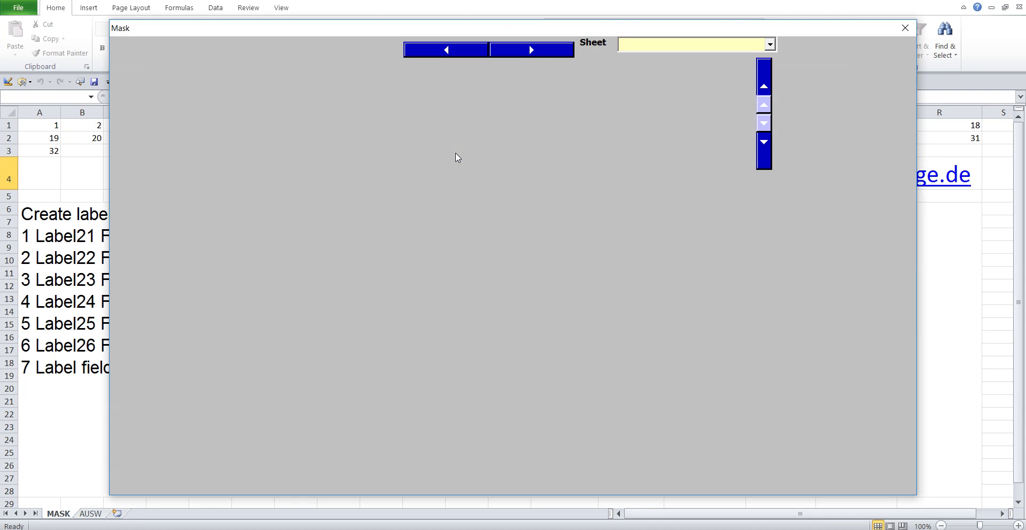